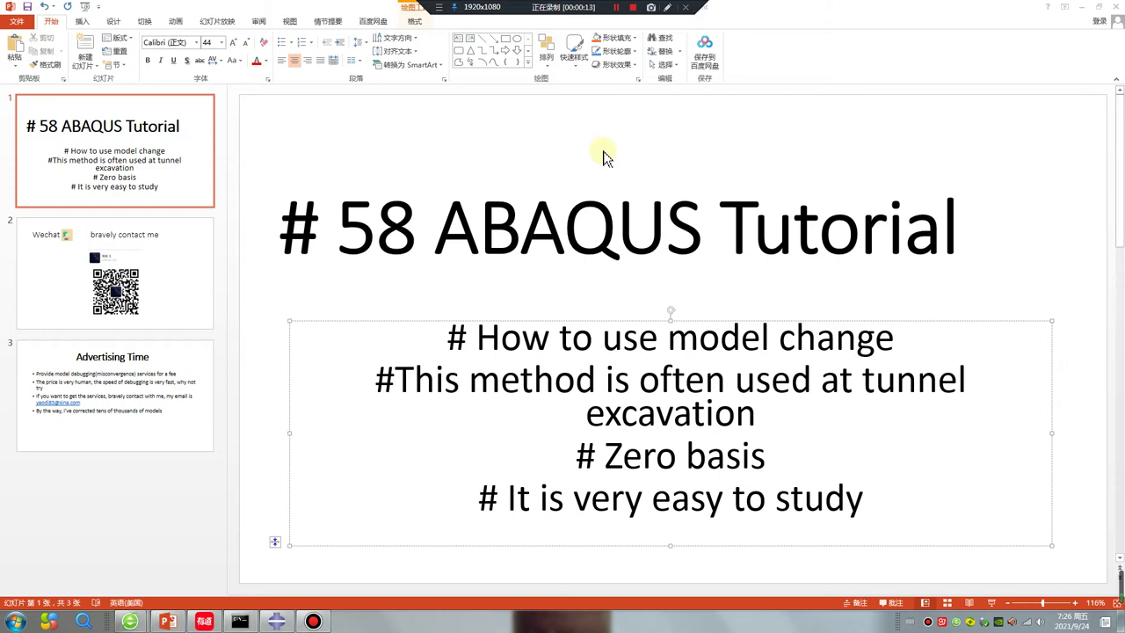
Bring Abaqus/CAE forward and sketch the outer block's outline and front face.
{"action": "left_click", "coordinate": [276, 621]}
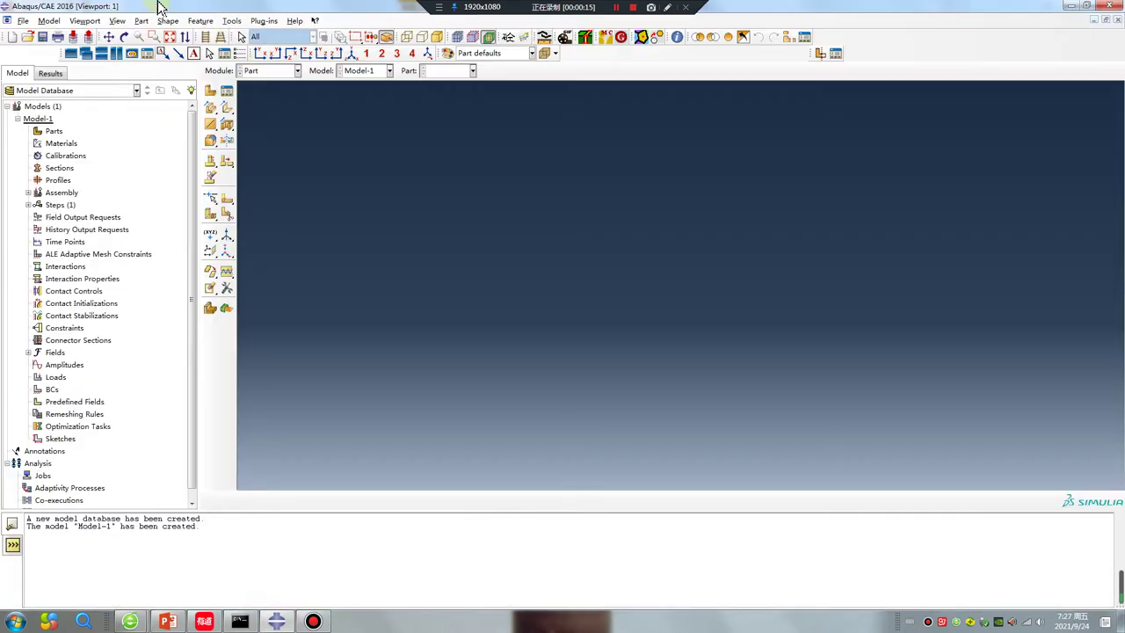
{"action": "left_click", "coordinate": [668, 7]}
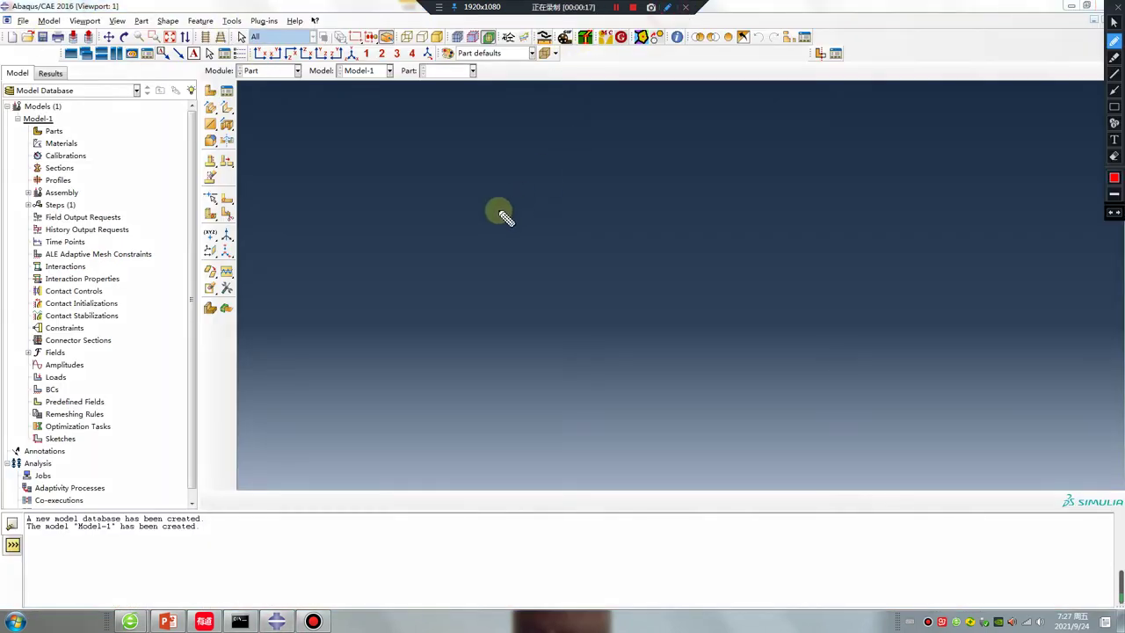
{"action": "mouse_move", "coordinate": [544, 170]}
{"action": "left_mouse_down"}
{"action": "mouse_move", "coordinate": [450, 256]}
{"action": "mouse_move", "coordinate": [534, 179]}
{"action": "mouse_move", "coordinate": [711, 172]}
{"action": "mouse_move", "coordinate": [580, 240]}
{"action": "mouse_move", "coordinate": [482, 263]}
{"action": "mouse_move", "coordinate": [455, 360]}
{"action": "left_mouse_up"}
{"action": "left_click", "coordinate": [451, 266]}
{"action": "left_click_drag", "start_coordinate": [559, 273], "coordinate": [554, 352]}
{"action": "mouse_move", "coordinate": [463, 353]}
{"action": "left_mouse_down"}
{"action": "mouse_move", "coordinate": [570, 356]}
{"action": "mouse_move", "coordinate": [715, 291]}
{"action": "left_mouse_up"}
Sketch the block's side edges, downward load arrows and an inner block on the top face.
{"action": "left_click_drag", "start_coordinate": [718, 184], "coordinate": [721, 299]}
{"action": "mouse_move", "coordinate": [575, 114]}
{"action": "left_mouse_down"}
{"action": "mouse_move", "coordinate": [563, 221]}
{"action": "mouse_move", "coordinate": [571, 196]}
{"action": "left_mouse_up"}
{"action": "mouse_move", "coordinate": [609, 114]}
{"action": "left_mouse_down"}
{"action": "mouse_move", "coordinate": [605, 207]}
{"action": "mouse_move", "coordinate": [614, 199]}
{"action": "left_mouse_up"}
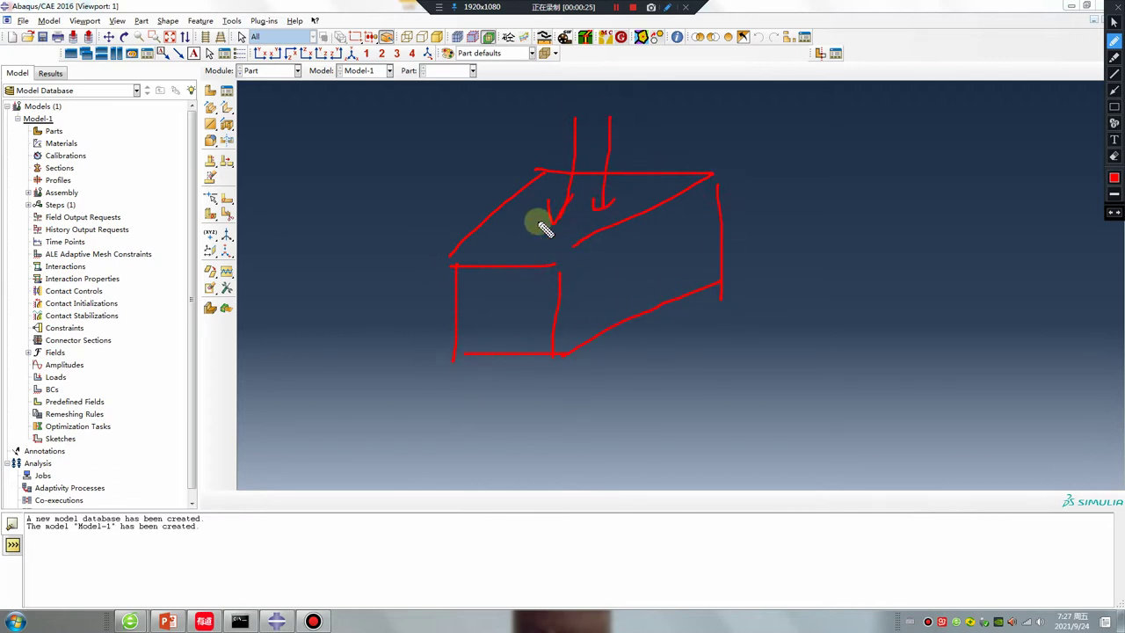
{"action": "mouse_move", "coordinate": [520, 221]}
{"action": "left_mouse_down"}
{"action": "mouse_move", "coordinate": [547, 188]}
{"action": "mouse_move", "coordinate": [621, 199]}
{"action": "mouse_move", "coordinate": [599, 233]}
{"action": "mouse_move", "coordinate": [522, 226]}
{"action": "mouse_move", "coordinate": [593, 240]}
{"action": "mouse_move", "coordinate": [622, 208]}
{"action": "left_mouse_up"}
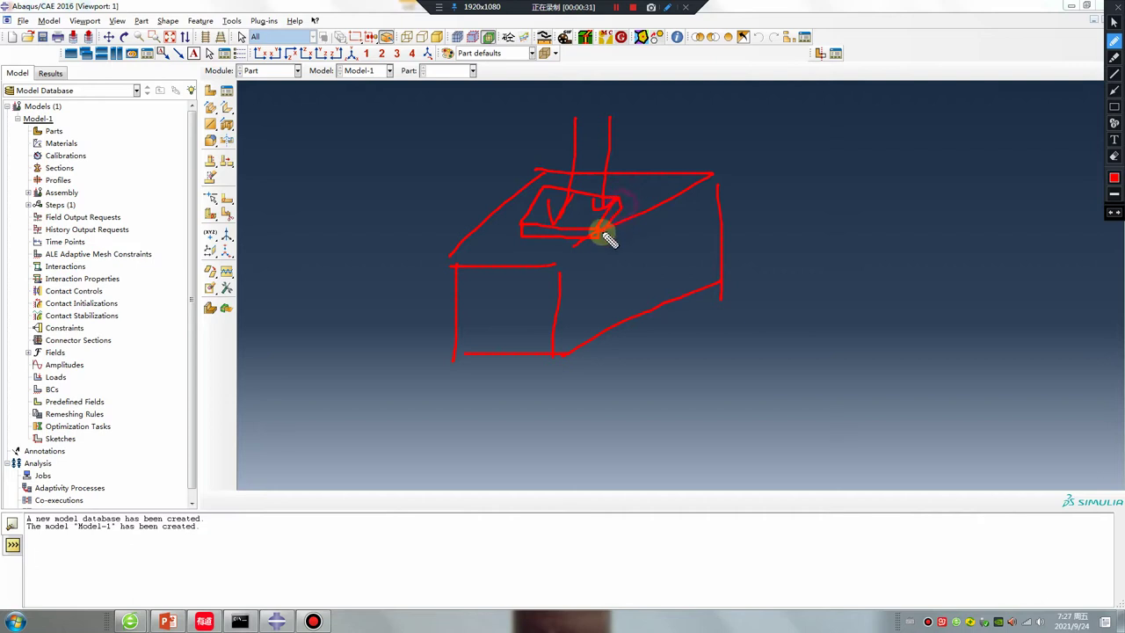
Outline and circle the inner block region, then clear all annotations.
{"action": "mouse_move", "coordinate": [557, 186]}
{"action": "left_mouse_down"}
{"action": "mouse_move", "coordinate": [522, 235]}
{"action": "mouse_move", "coordinate": [542, 197]}
{"action": "mouse_move", "coordinate": [623, 208]}
{"action": "left_mouse_up"}
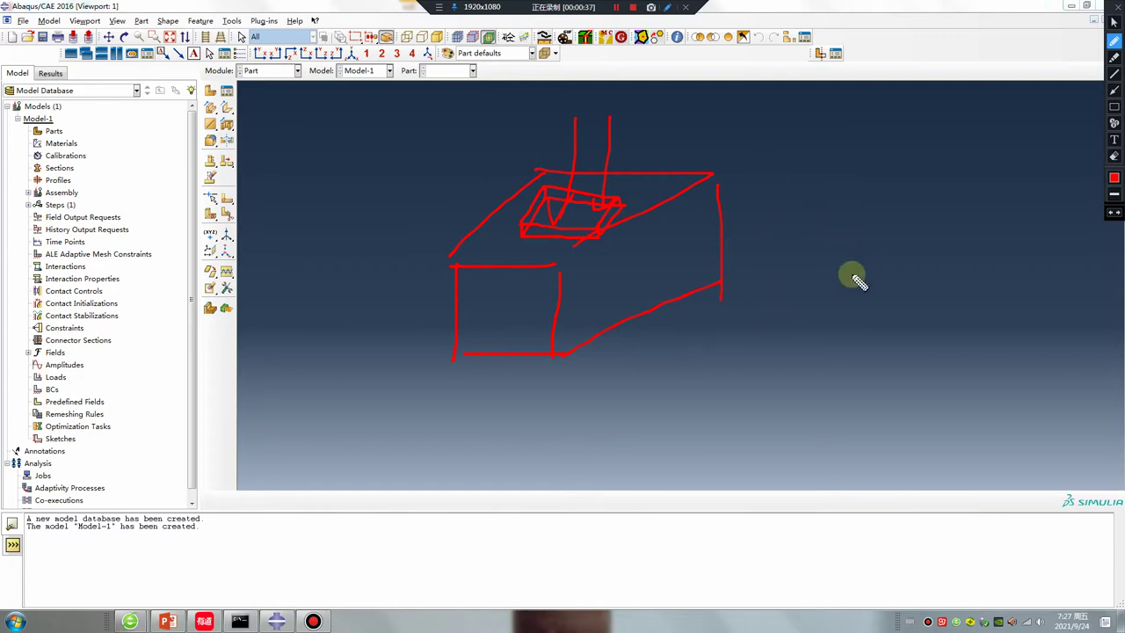
{"action": "left_click_drag", "start_coordinate": [523, 228], "coordinate": [594, 234]}
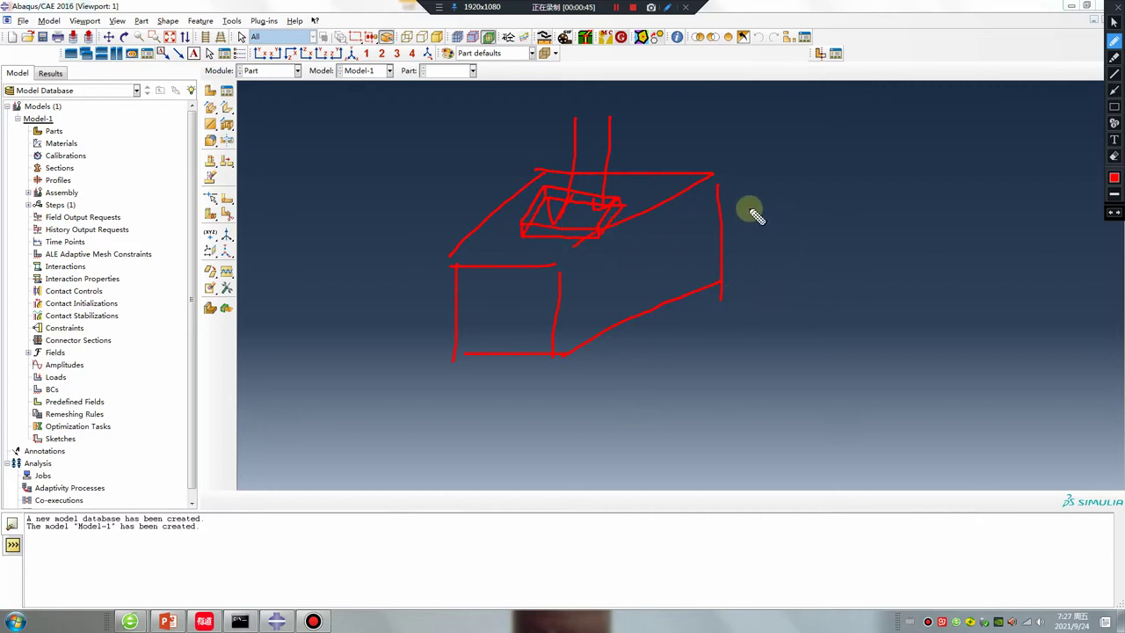
{"action": "mouse_move", "coordinate": [594, 145]}
{"action": "left_mouse_down"}
{"action": "mouse_move", "coordinate": [567, 205]}
{"action": "mouse_move", "coordinate": [615, 146]}
{"action": "left_mouse_up"}
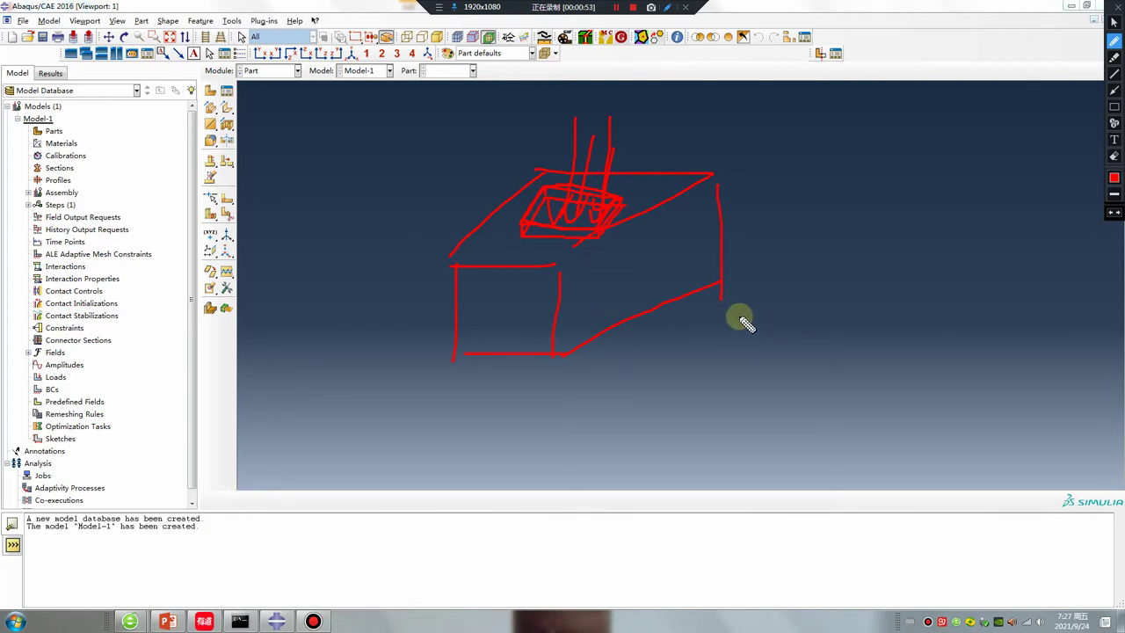
{"action": "key", "text": "Escape"}
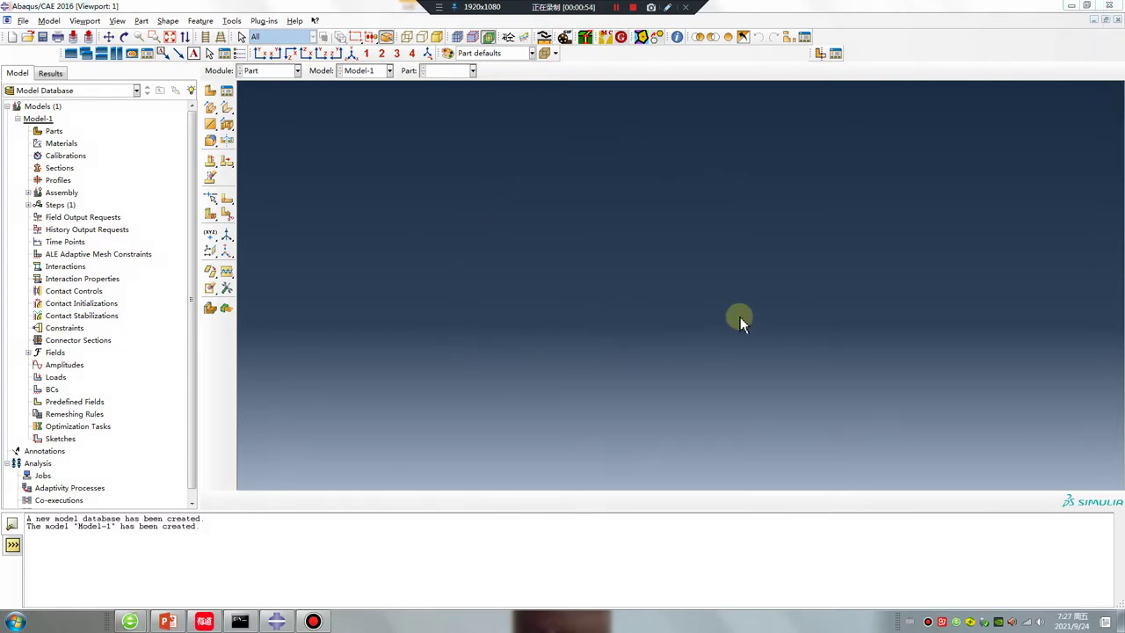
Start Set Work Directory from the File menu and close the dictionary app window.
{"action": "left_click", "coordinate": [23, 20]}
{"action": "left_click", "coordinate": [35, 83]}
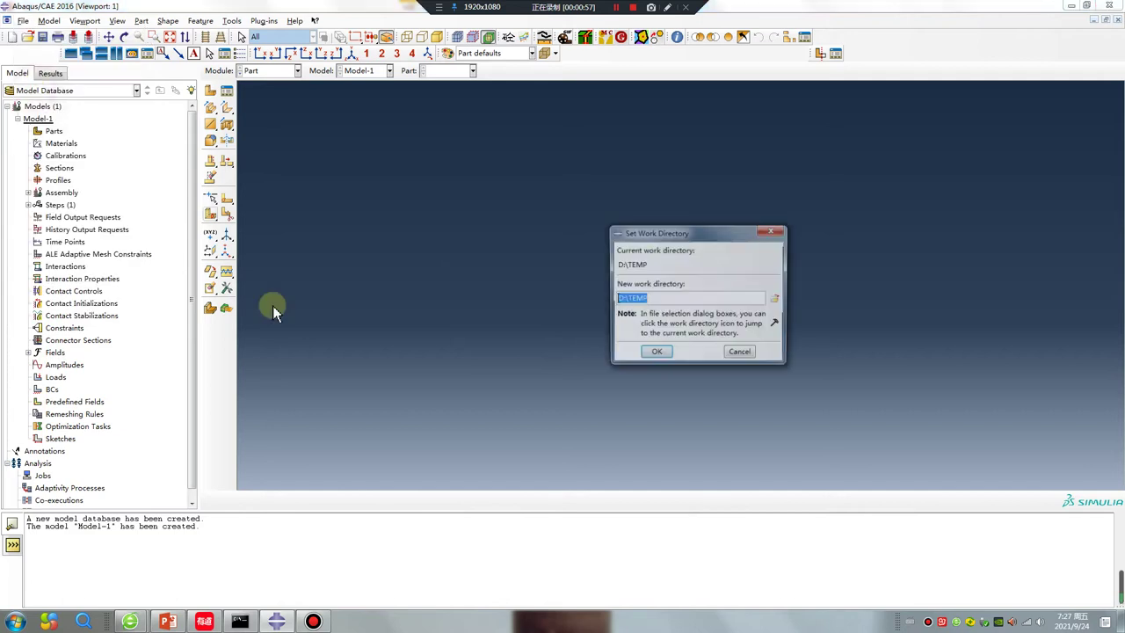
{"action": "right_click", "coordinate": [204, 620]}
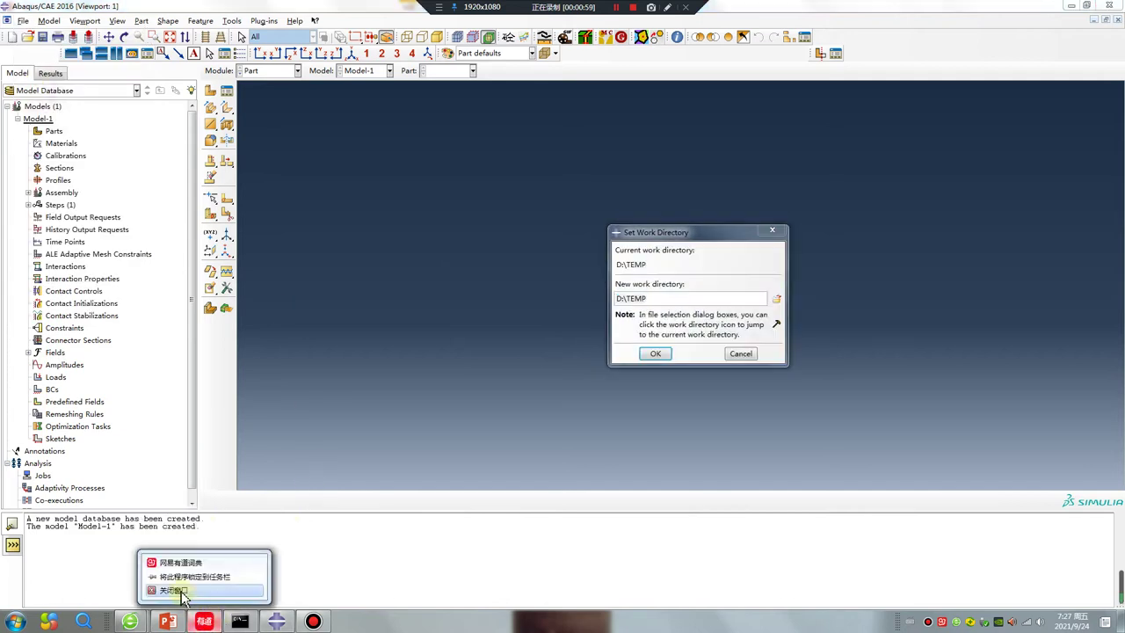
{"action": "left_click", "coordinate": [180, 593]}
Browse to the D:\work\9 folder in the directory chooser.
{"action": "left_click", "coordinate": [775, 300]}
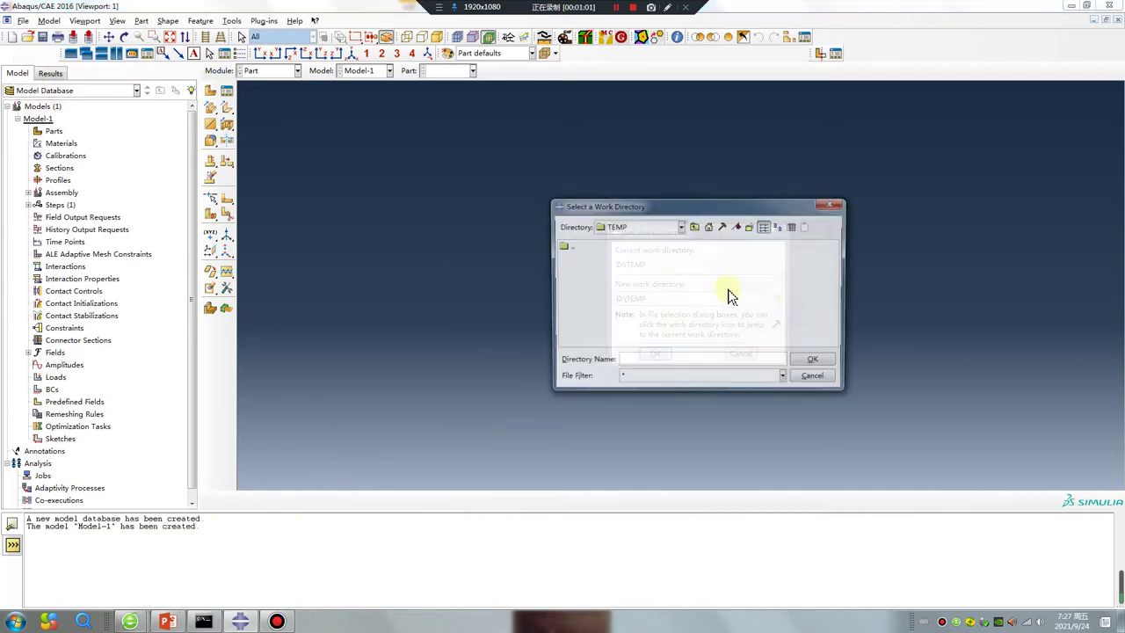
{"action": "left_click", "coordinate": [775, 296]}
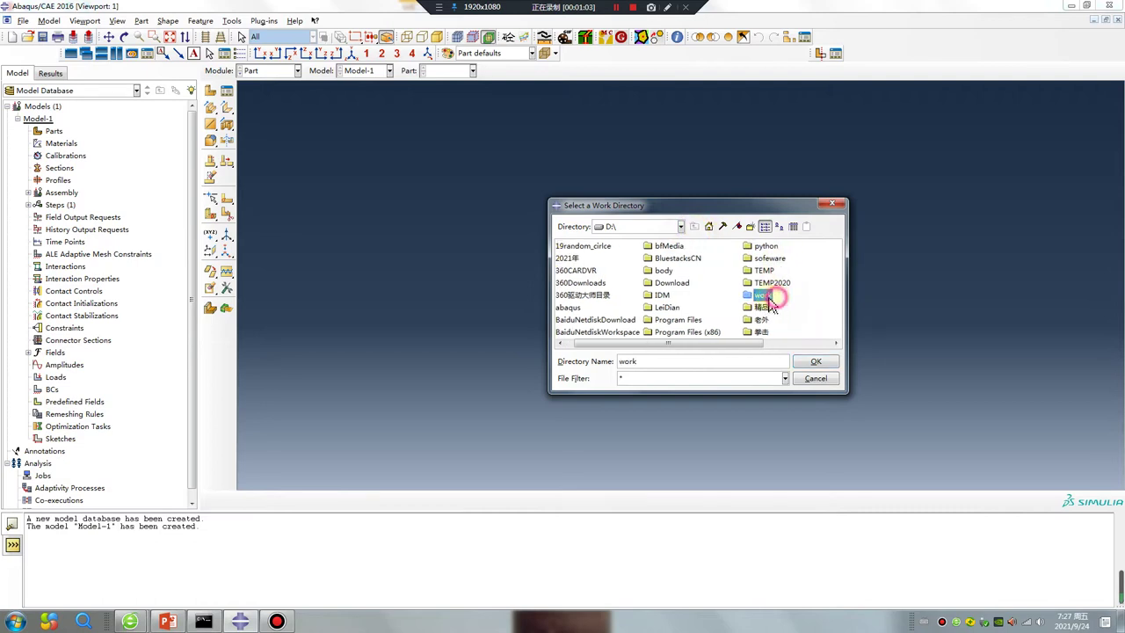
{"action": "double_click", "coordinate": [773, 296]}
{"action": "double_click", "coordinate": [565, 259]}
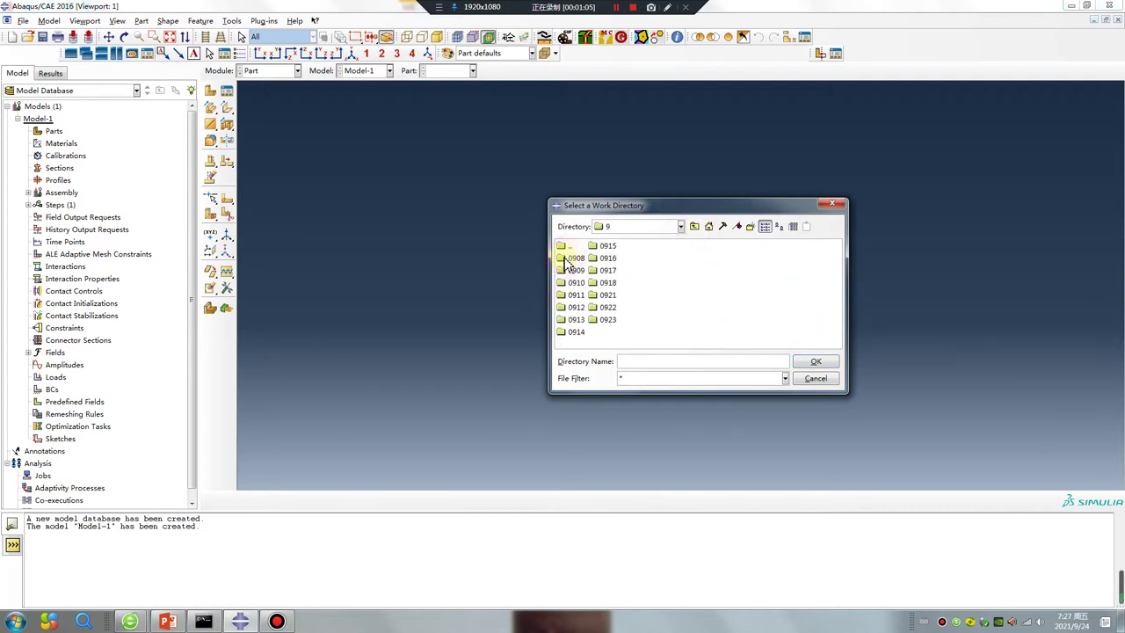
{"action": "double_click", "coordinate": [607, 319]}
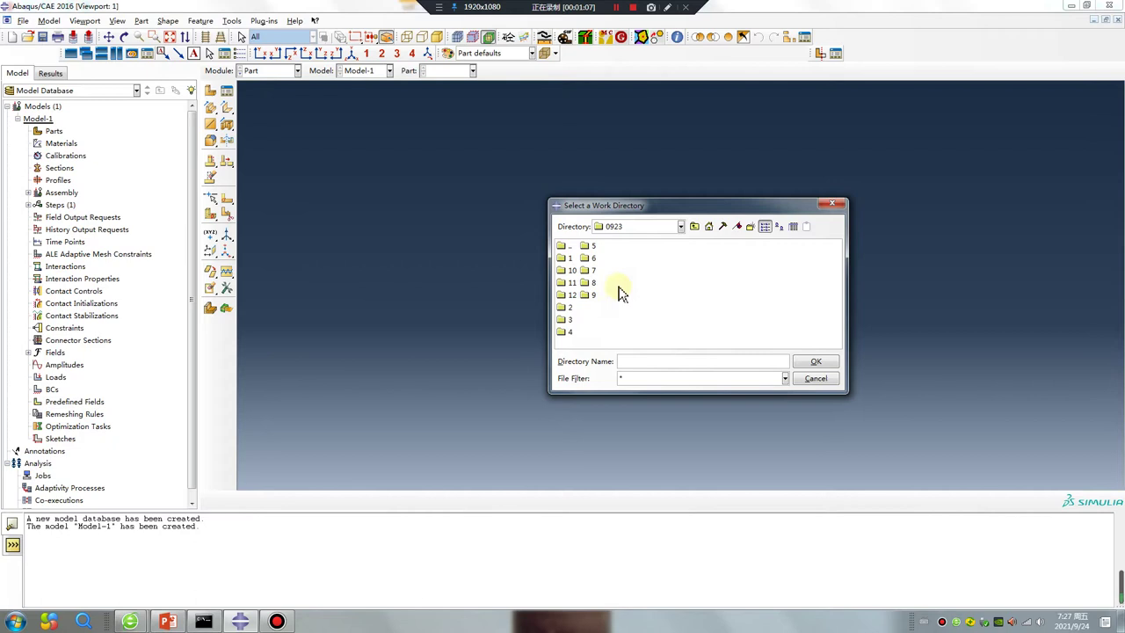
{"action": "left_click", "coordinate": [694, 226]}
Create a new folder 0924 inside folder 9 and open it.
{"action": "right_click", "coordinate": [611, 343]}
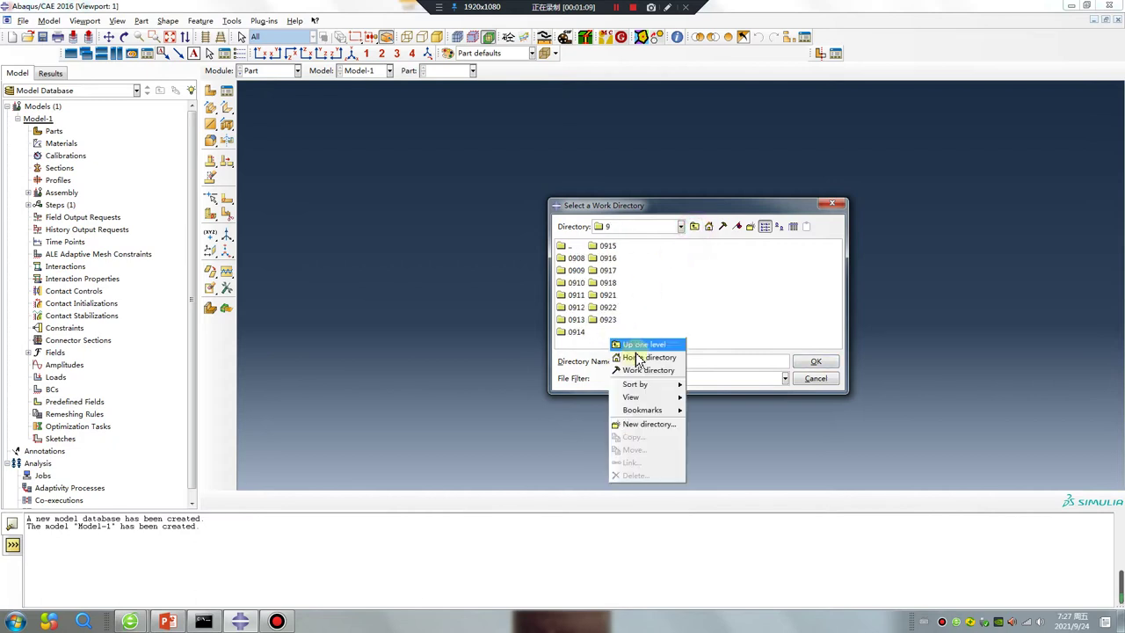
{"action": "left_click", "coordinate": [646, 424]}
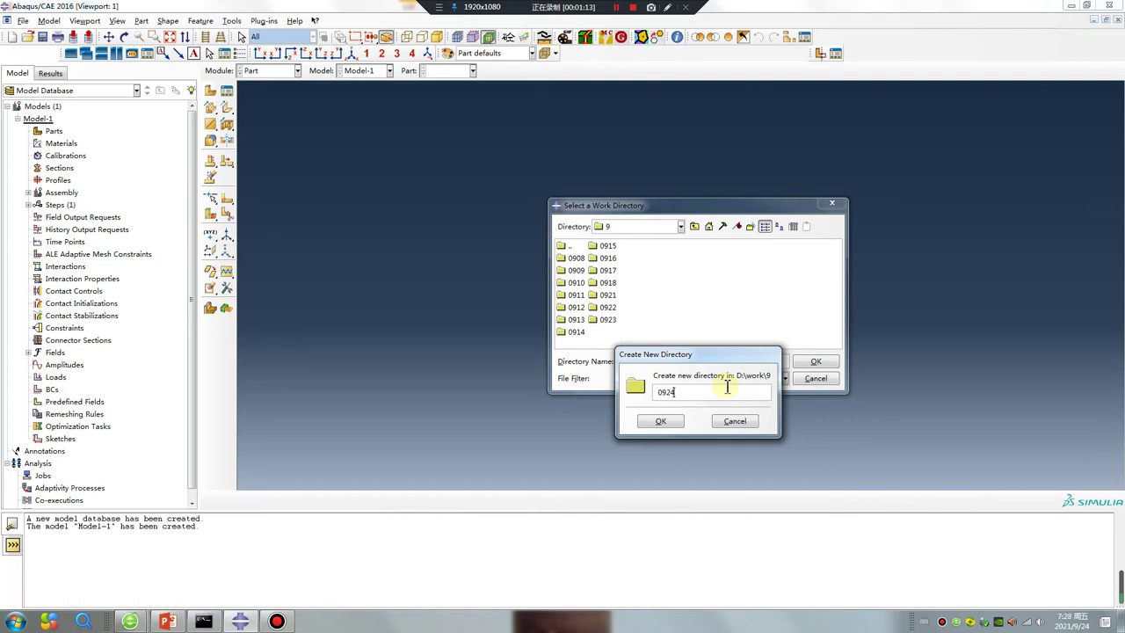
{"action": "left_click", "coordinate": [660, 421]}
{"action": "double_click", "coordinate": [607, 331]}
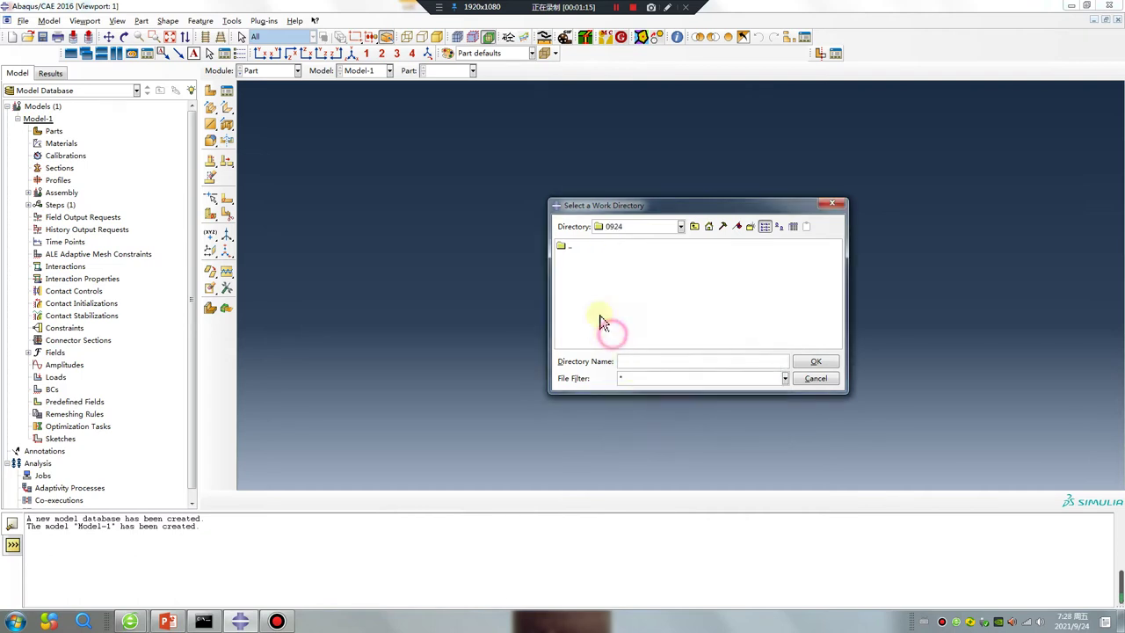
Create folder 1 inside 0924 and apply it as the work directory.
{"action": "right_click", "coordinate": [588, 282]}
{"action": "left_click", "coordinate": [610, 370]}
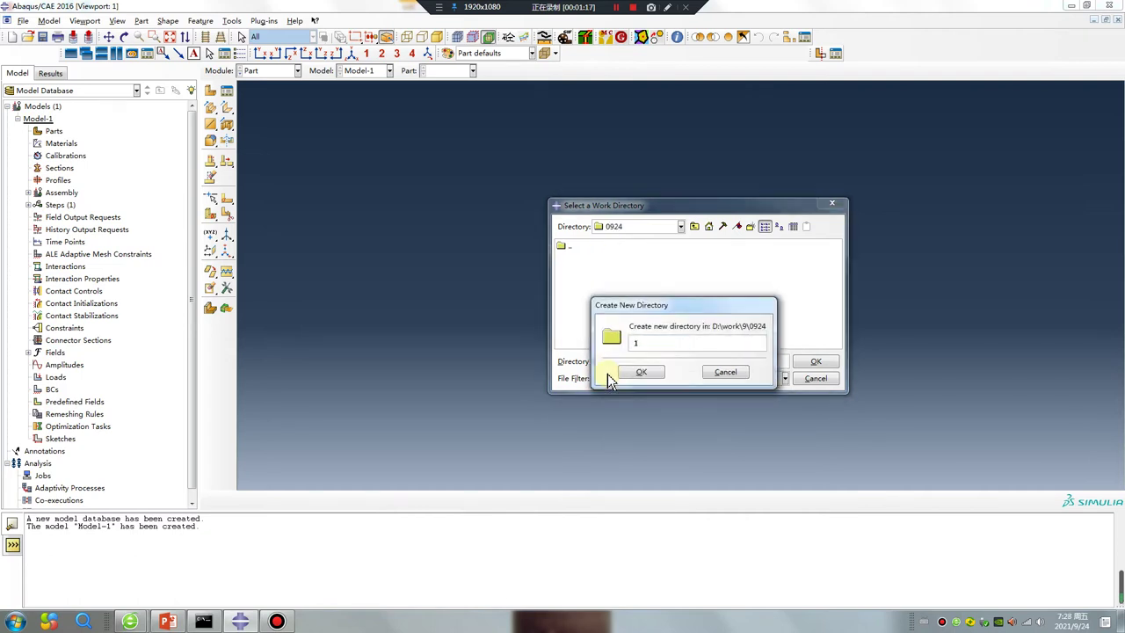
{"action": "left_click", "coordinate": [641, 368]}
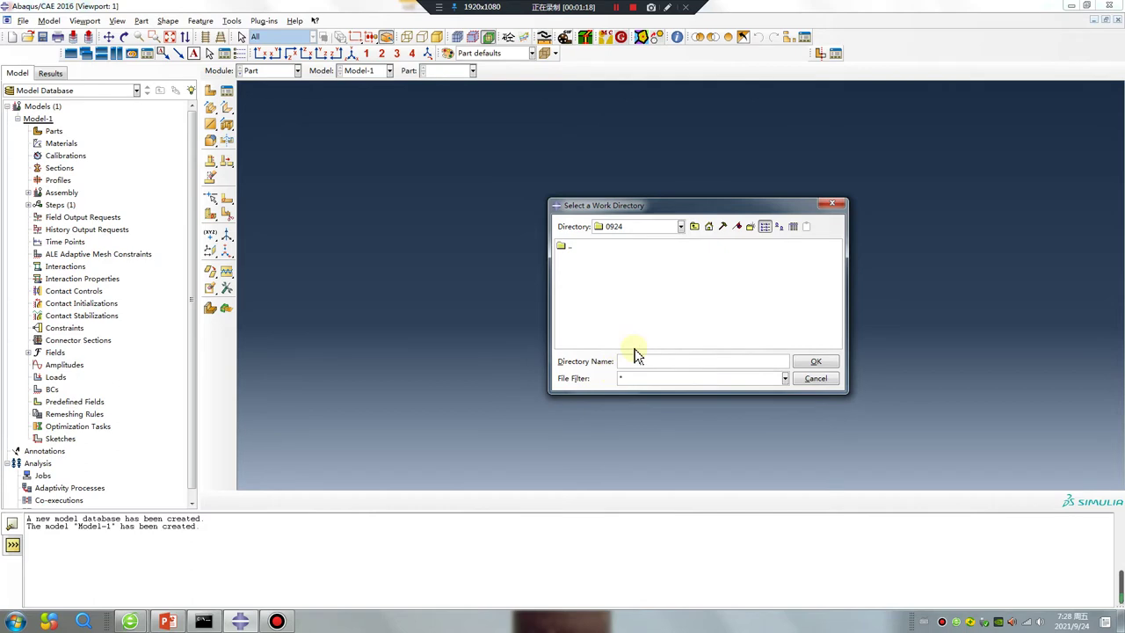
{"action": "left_click", "coordinate": [815, 363]}
{"action": "left_click", "coordinate": [657, 354]}
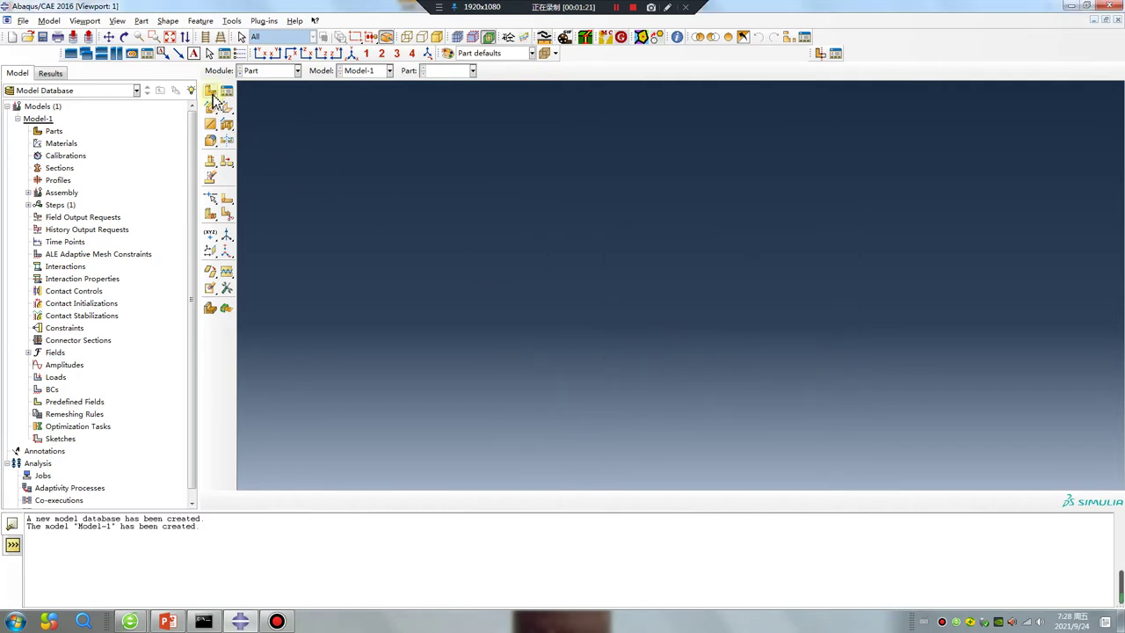
In the Part module, start a new 3D deformable solid extrusion part.
{"action": "left_click", "coordinate": [257, 72]}
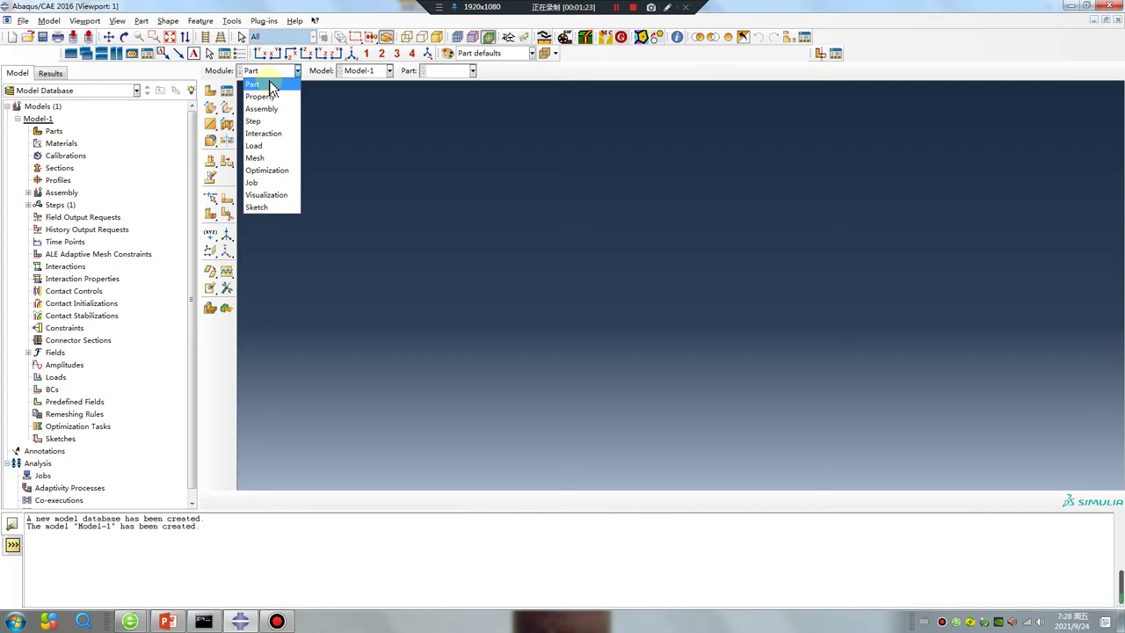
{"action": "left_click", "coordinate": [268, 87]}
{"action": "left_click", "coordinate": [212, 91]}
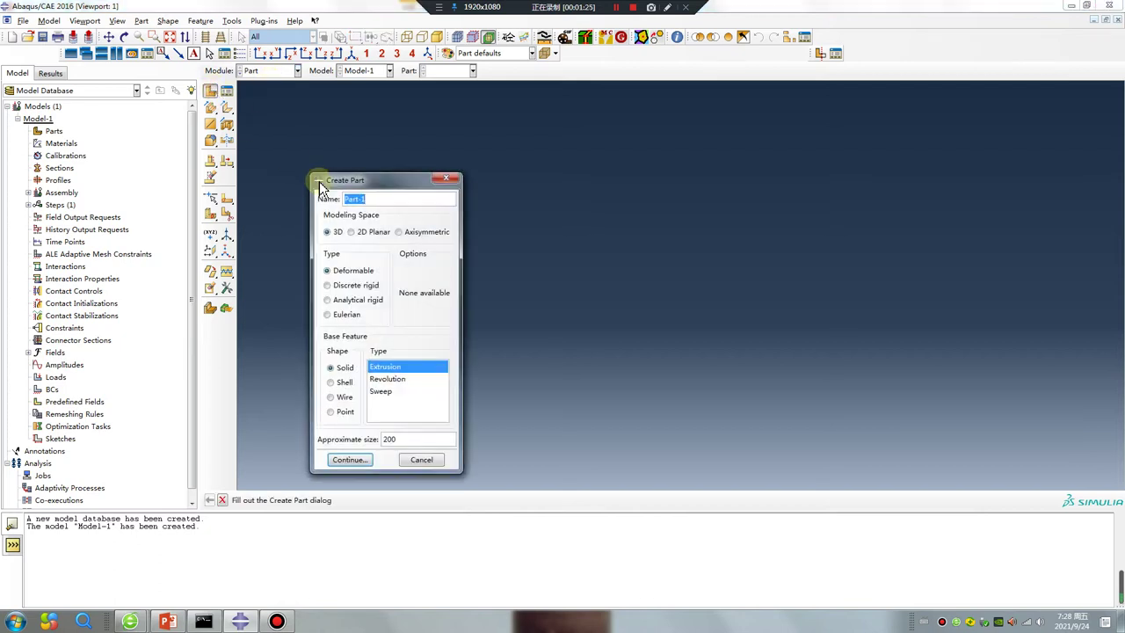
{"action": "left_click", "coordinate": [347, 457]}
Draw a square rectangle, extrude it at the default depth into a cube, and rotate the view.
{"action": "left_click", "coordinate": [225, 108]}
{"action": "left_click", "coordinate": [680, 285]}
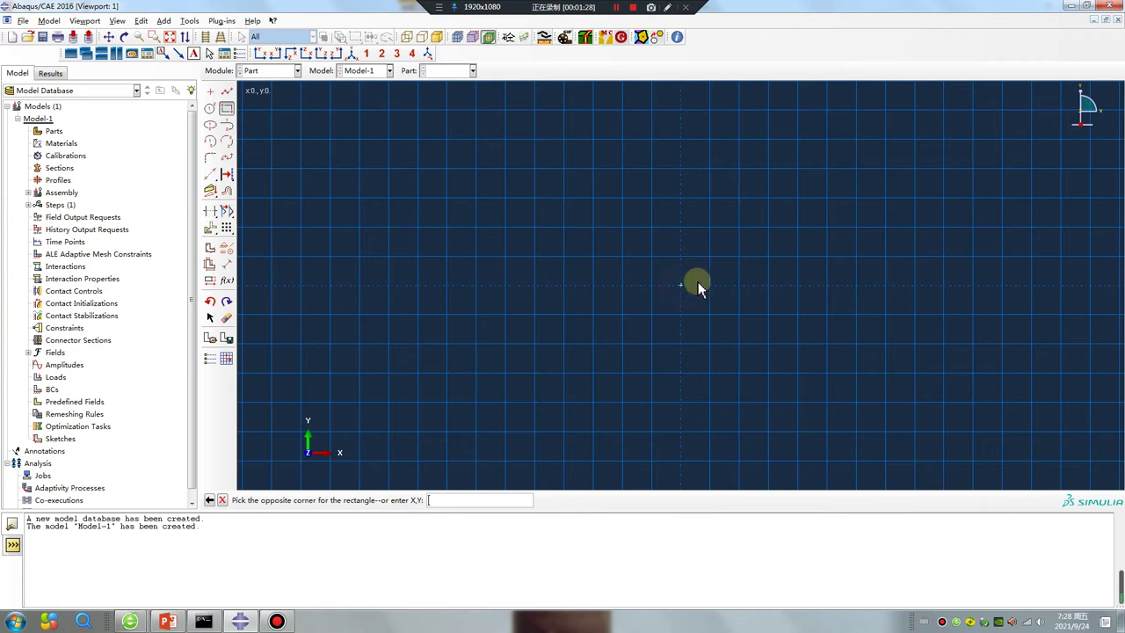
{"action": "left_click", "coordinate": [736, 229]}
{"action": "middle_click", "coordinate": [636, 365]}
{"action": "middle_click", "coordinate": [636, 365]}
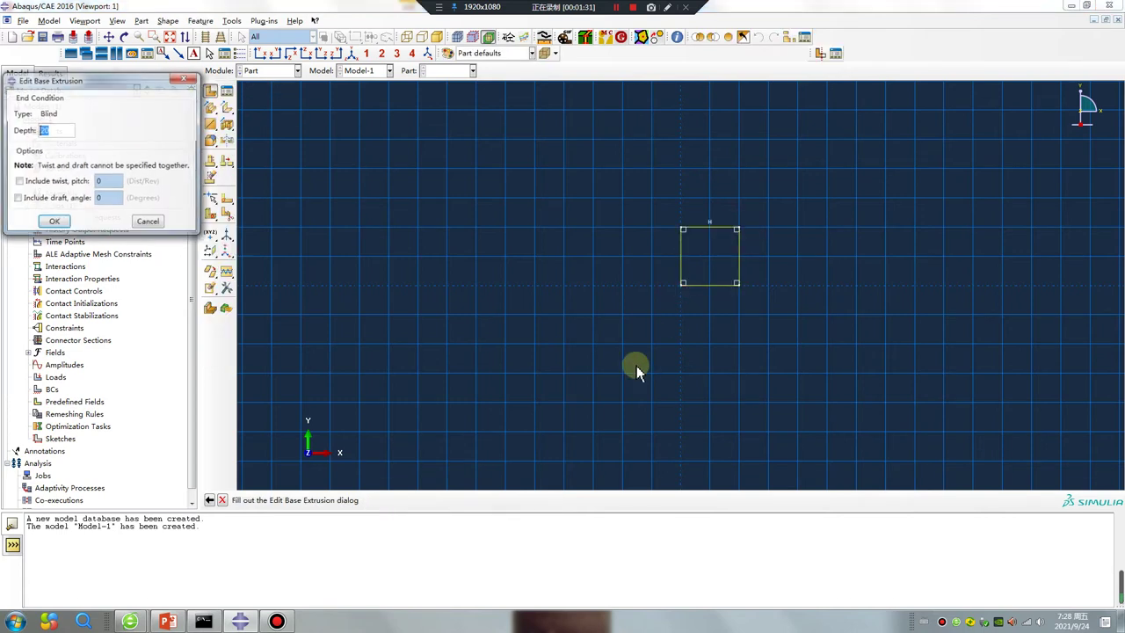
{"action": "key", "text": "Return"}
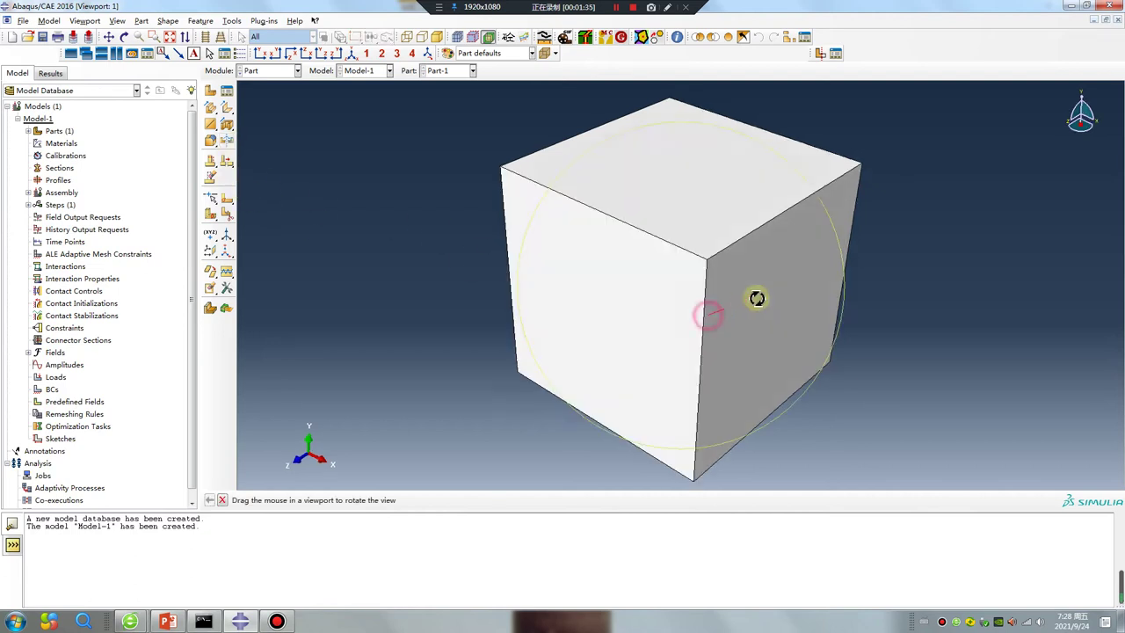
{"action": "left_click_drag", "start_coordinate": [757, 296], "coordinate": [672, 212], "text": "ctrl+alt"}
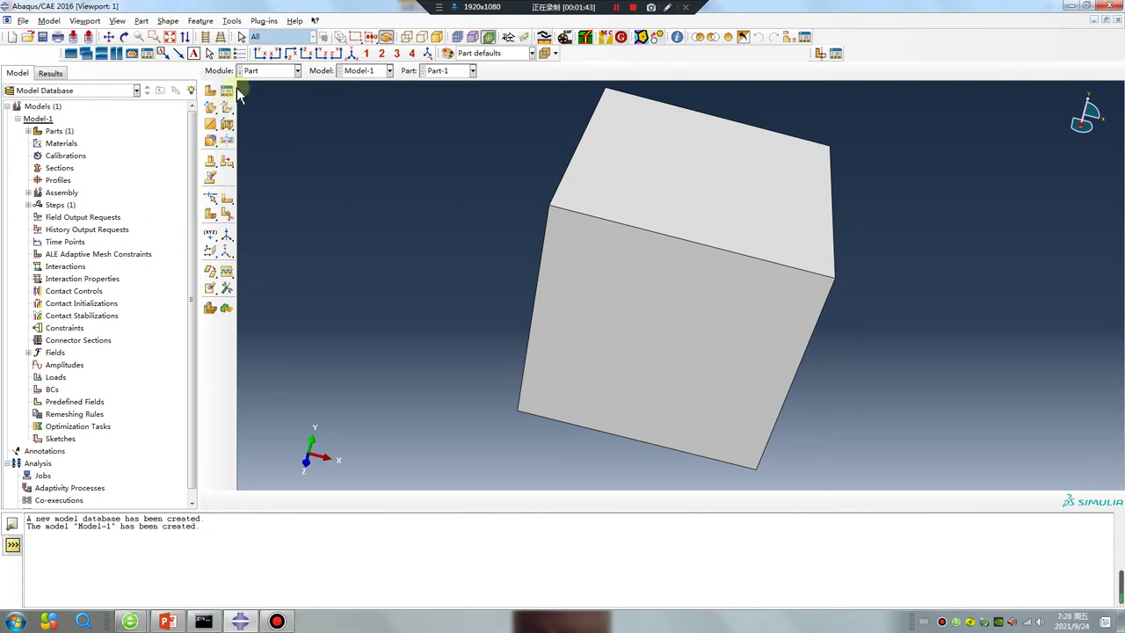
Start a second solid extrusion part and draw a square in its sketch.
{"action": "left_click", "coordinate": [209, 91]}
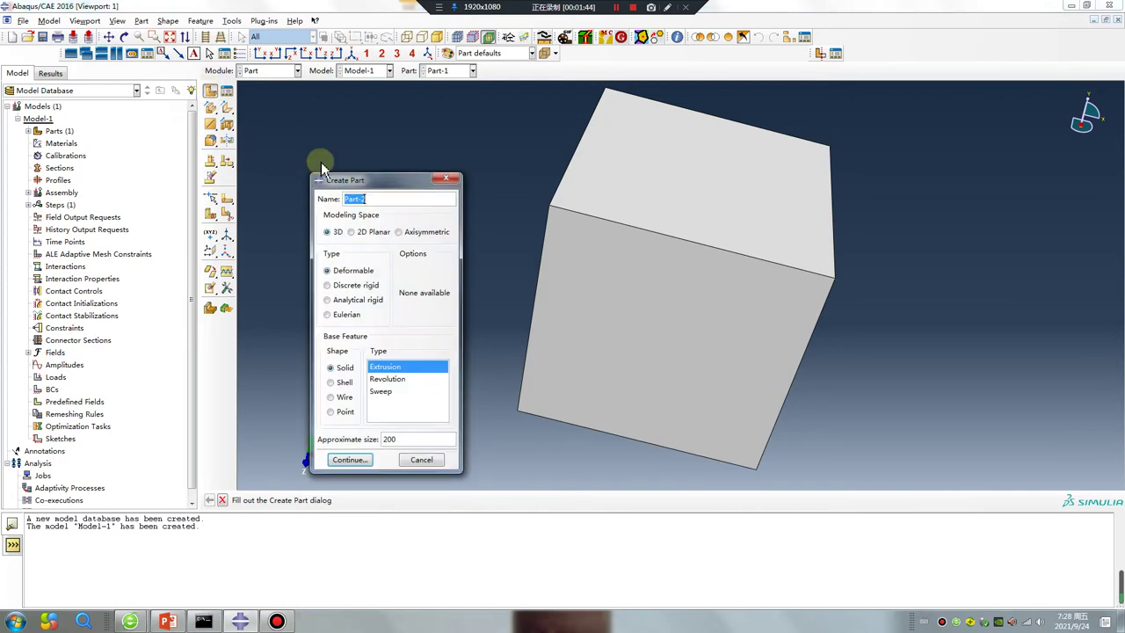
{"action": "left_click", "coordinate": [349, 459]}
{"action": "left_click", "coordinate": [226, 108]}
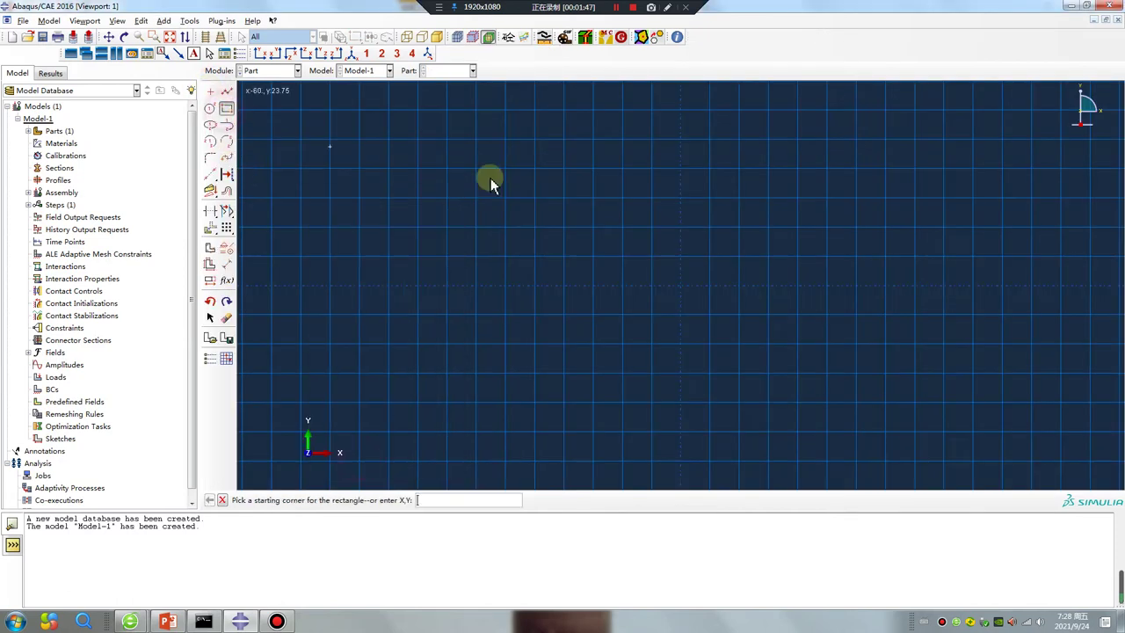
{"action": "left_click", "coordinate": [683, 282]}
{"action": "left_click", "coordinate": [736, 229]}
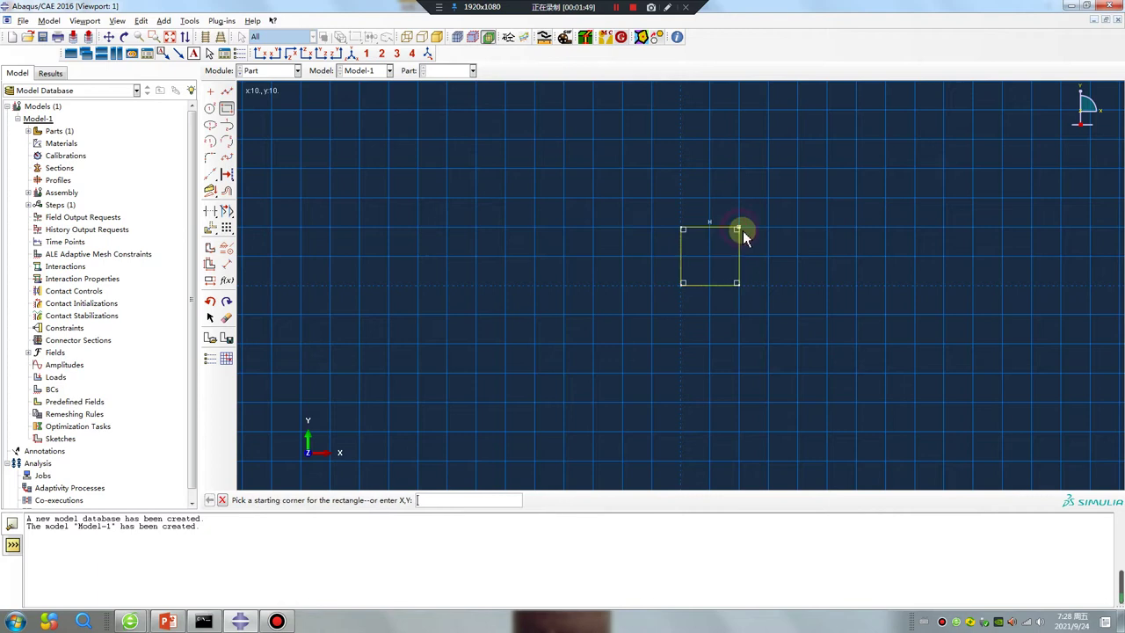
Attempt offsetting the square's four edges by 2 to the inside, then abandon it.
{"action": "left_click", "coordinate": [227, 191]}
{"action": "left_click_drag", "start_coordinate": [783, 327], "coordinate": [571, 153]}
{"action": "scroll", "coordinate": [534, 295], "scroll_direction": "down", "scroll_amount": 1}
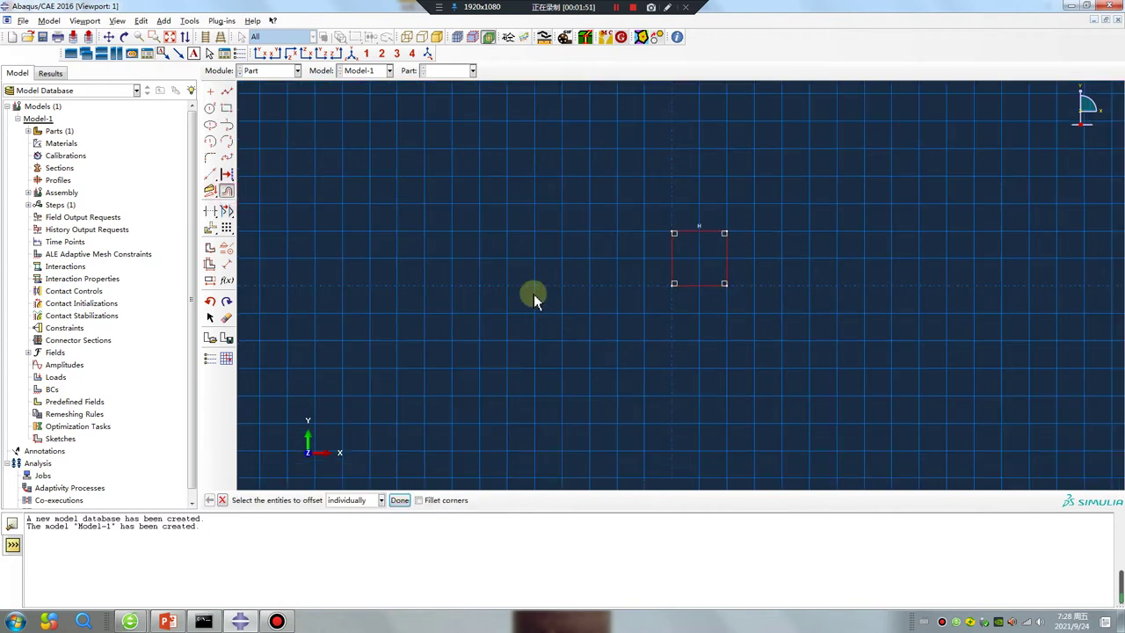
{"action": "middle_click", "coordinate": [534, 294]}
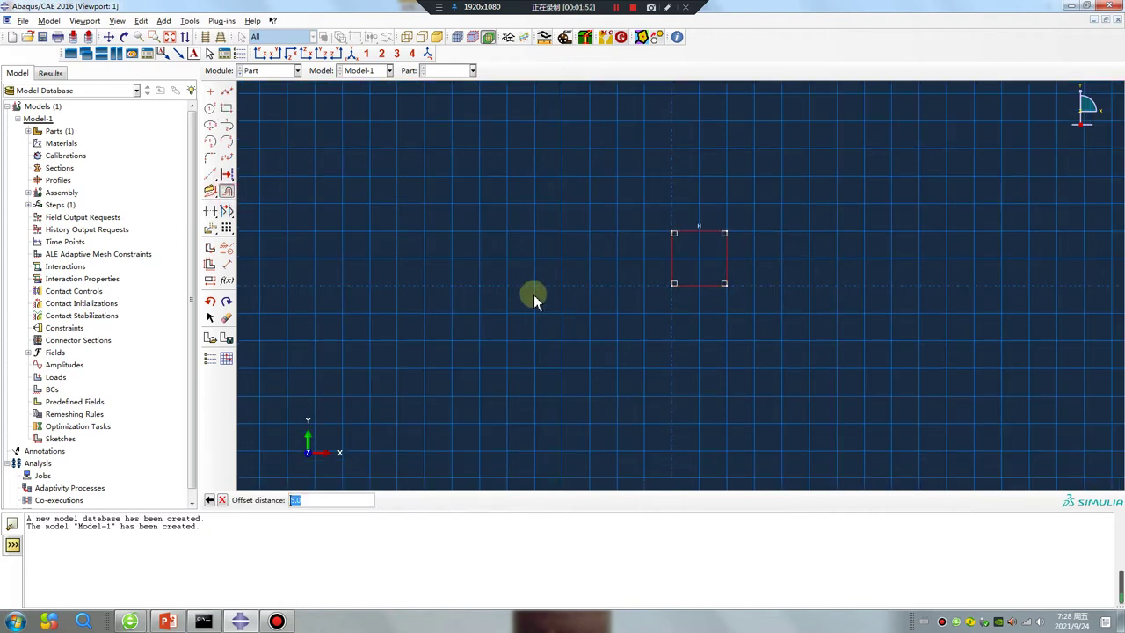
{"action": "middle_click", "coordinate": [380, 451]}
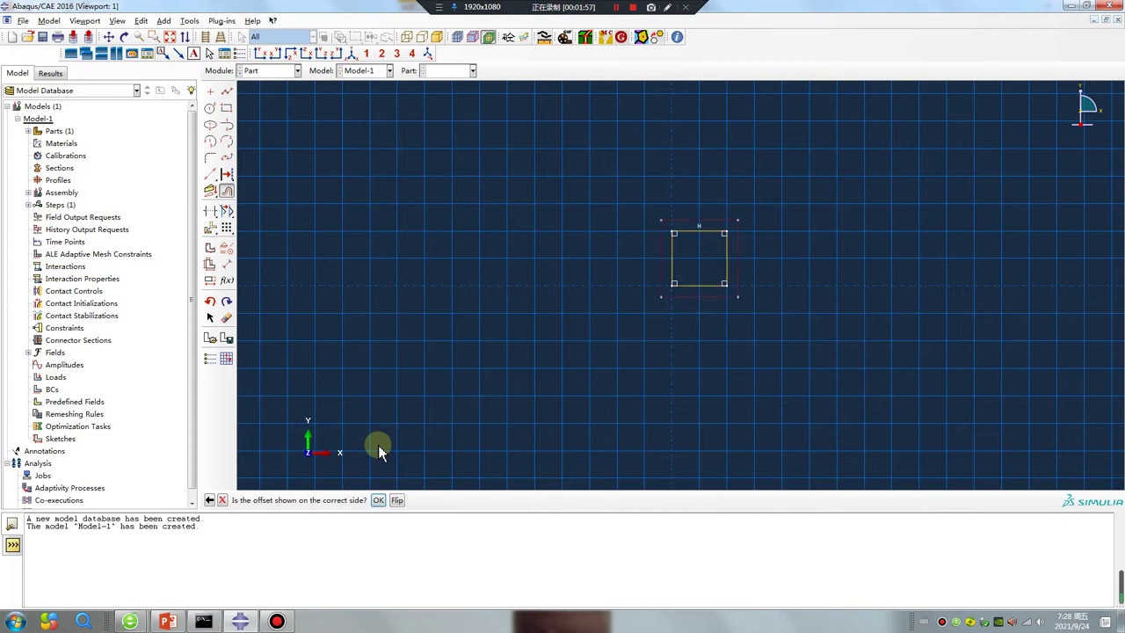
{"action": "left_click", "coordinate": [396, 502]}
{"action": "scroll", "coordinate": [778, 258], "scroll_direction": "down", "scroll_amount": 4}
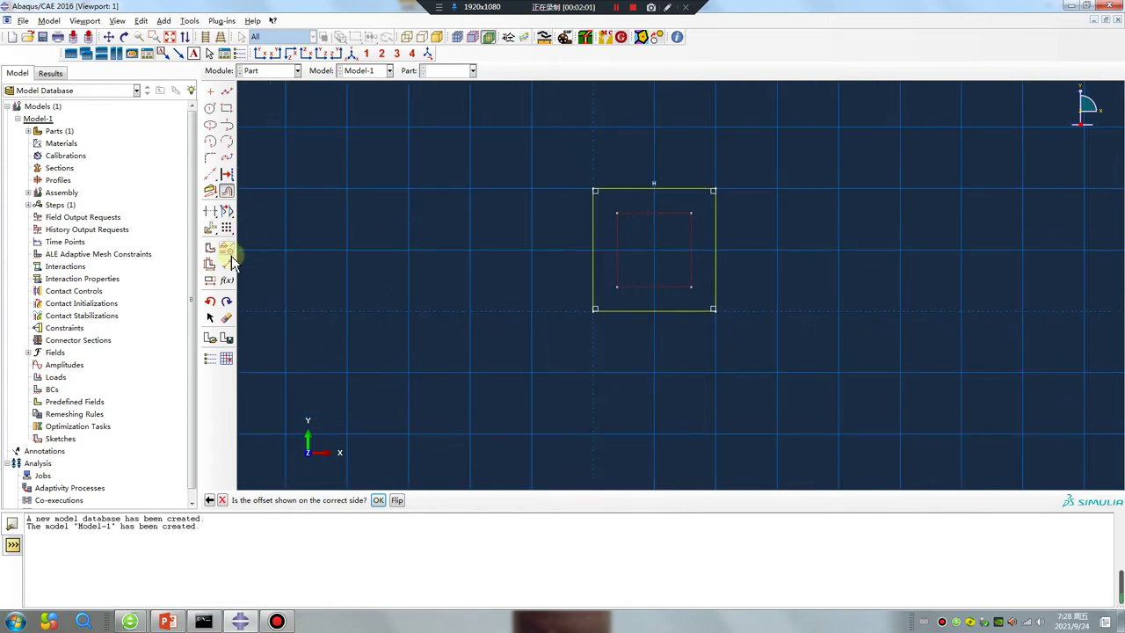
{"action": "left_click", "coordinate": [227, 318]}
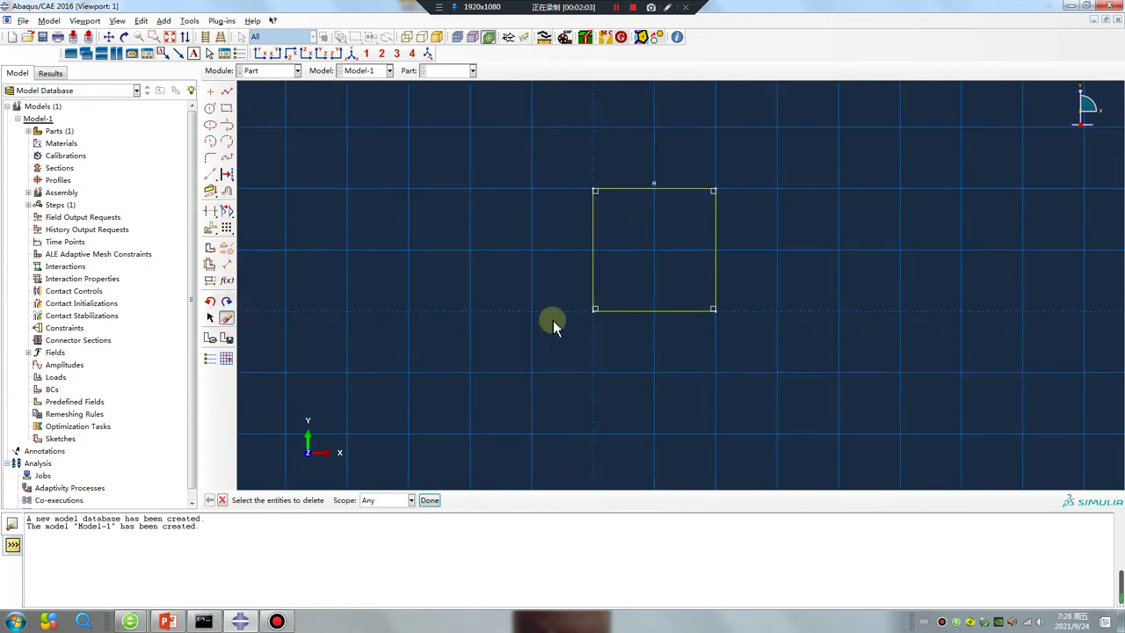
Offset all four square edges by 2.0 to the inside.
{"action": "left_click", "coordinate": [227, 192]}
{"action": "left_click_drag", "start_coordinate": [802, 355], "coordinate": [550, 110]}
{"action": "middle_click", "coordinate": [511, 292]}
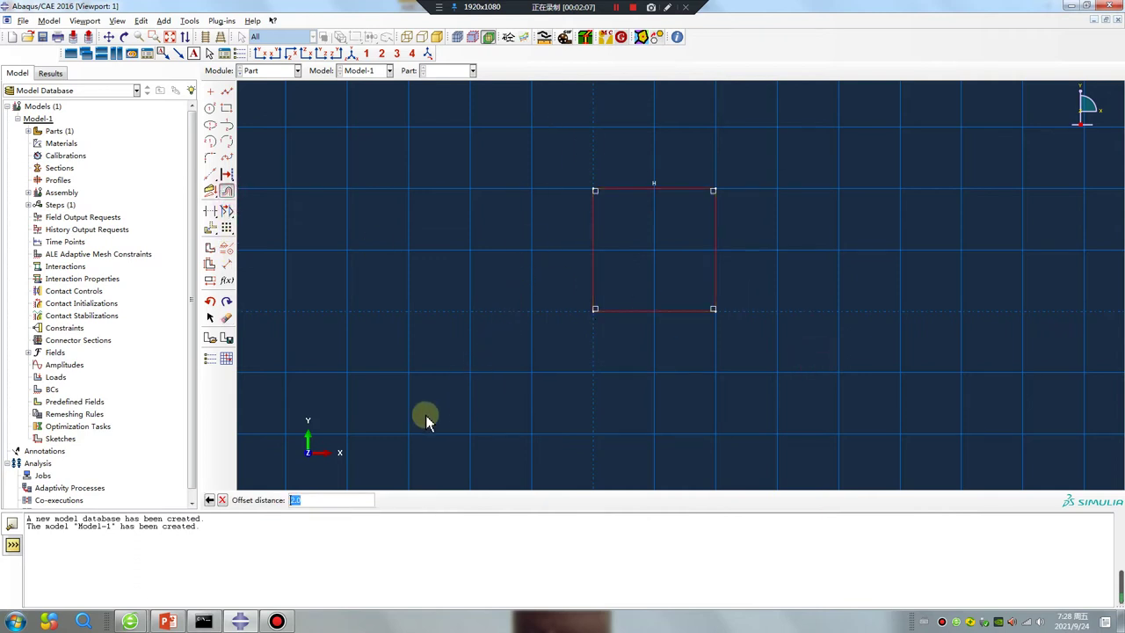
{"action": "key", "text": "Return"}
{"action": "left_click", "coordinate": [381, 499]}
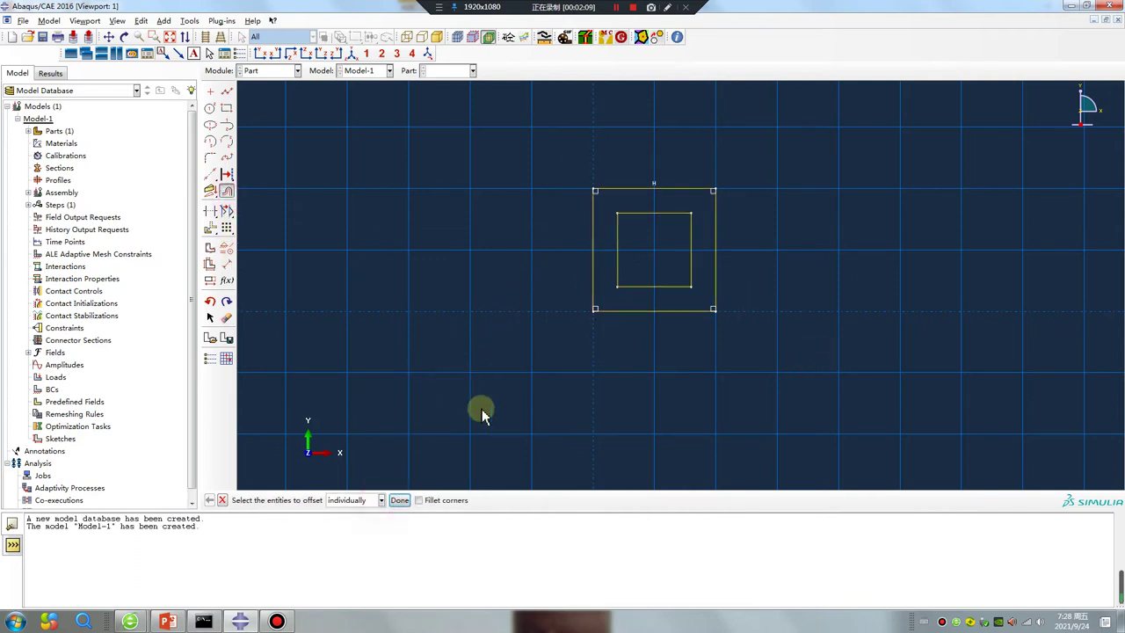
Delete the outer square and extrude the inner square to depth 20 as Part-2.
{"action": "left_click", "coordinate": [227, 318]}
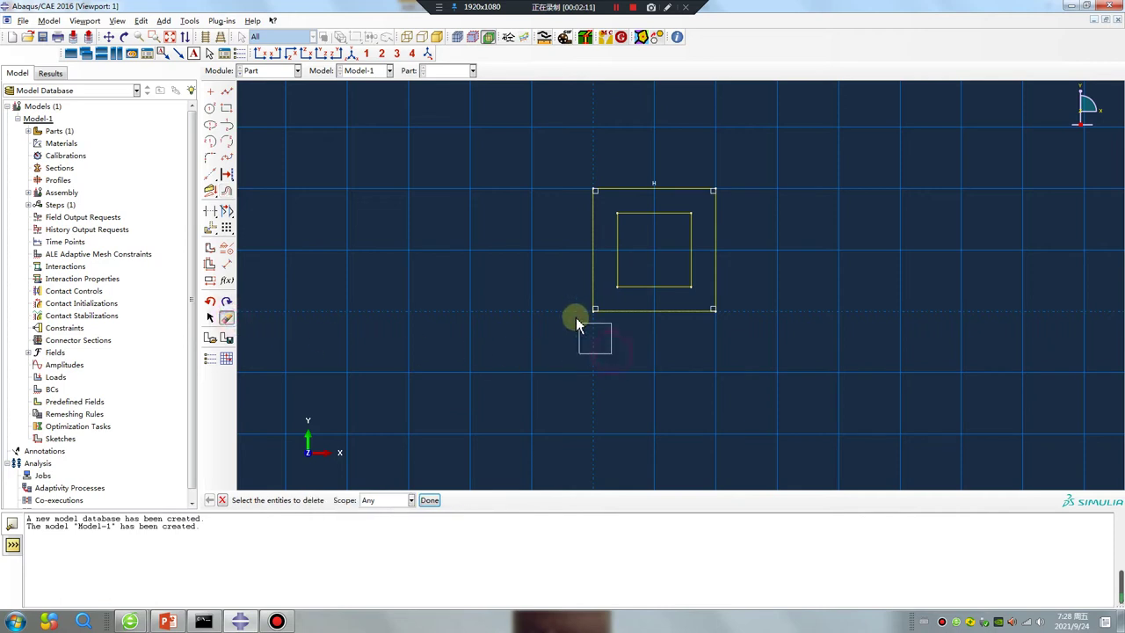
{"action": "left_click_drag", "start_coordinate": [736, 215], "coordinate": [761, 189]}
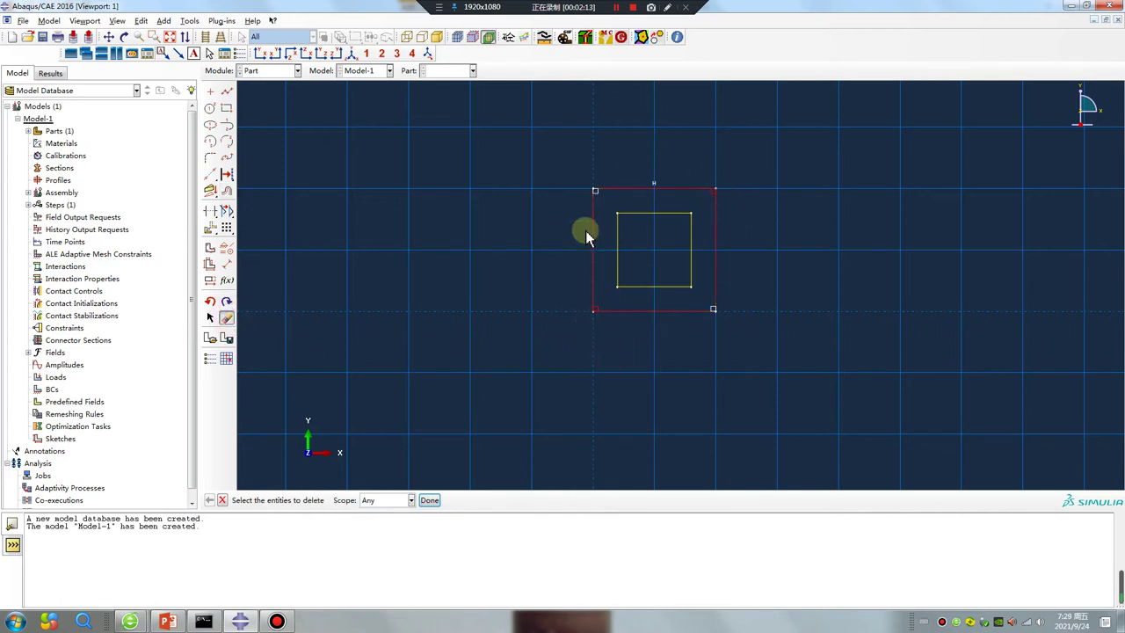
{"action": "middle_click", "coordinate": [412, 326]}
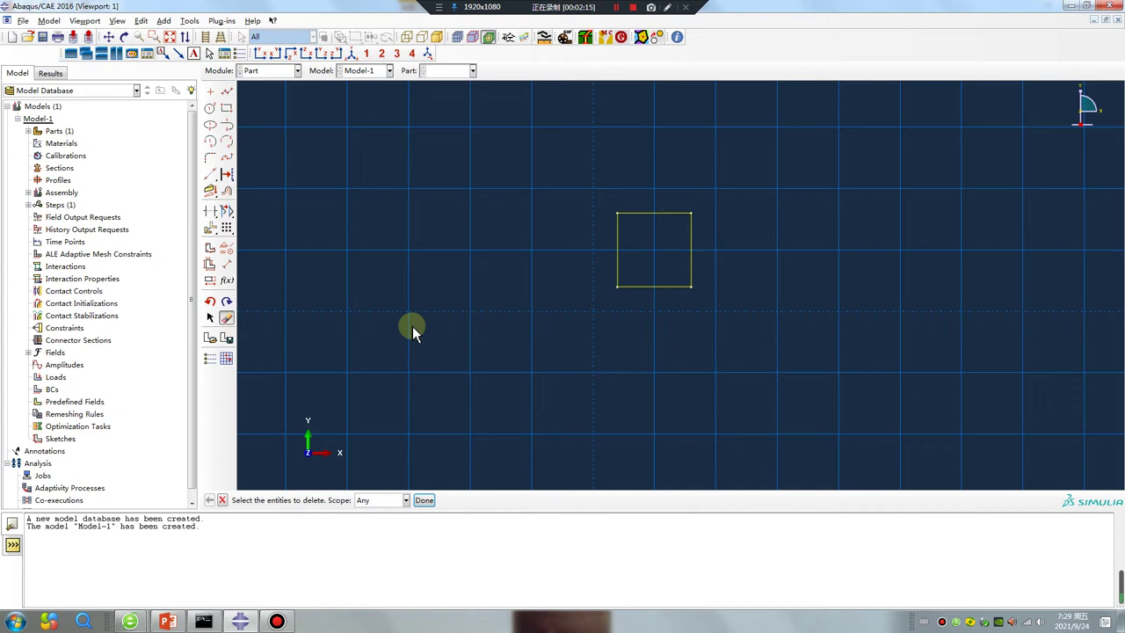
{"action": "middle_click", "coordinate": [412, 326]}
{"action": "middle_click", "coordinate": [412, 326]}
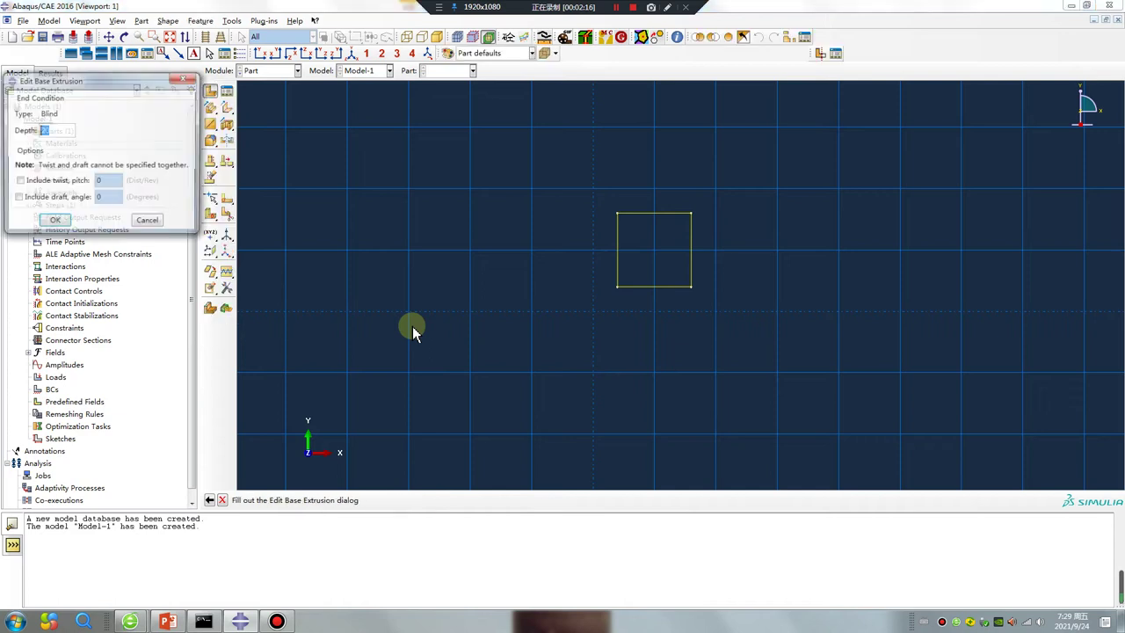
{"action": "double_click", "coordinate": [53, 130]}
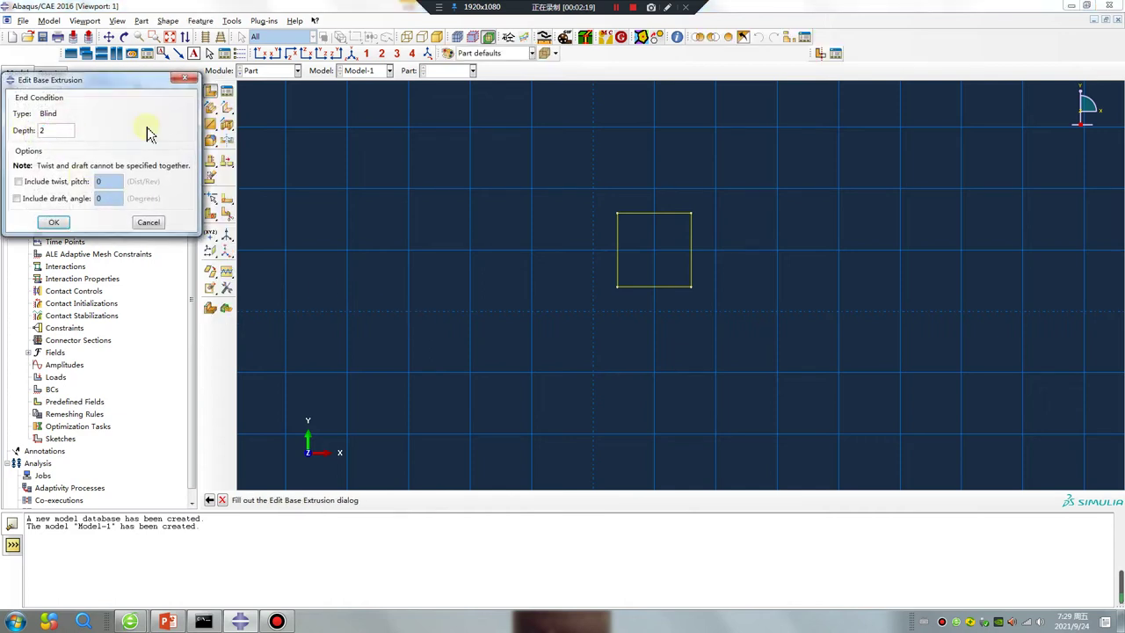
{"action": "key", "text": "Return"}
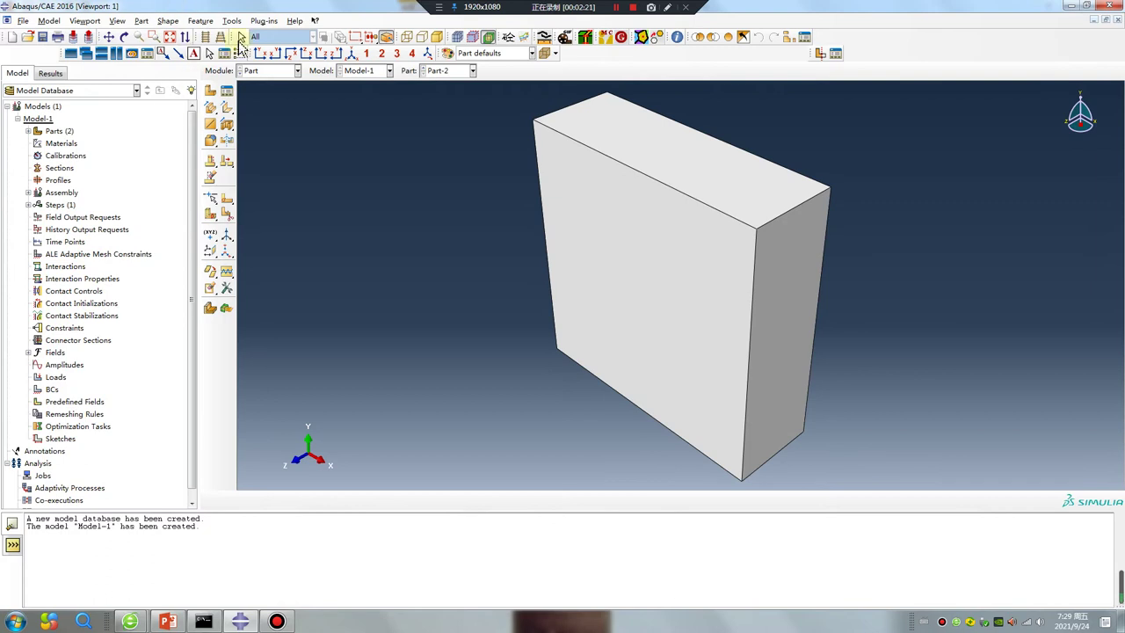
{"action": "left_click", "coordinate": [264, 70]}
In the Assembly module, instance Part-1 and Part-2 together.
{"action": "left_click", "coordinate": [267, 104]}
{"action": "left_click", "coordinate": [210, 91]}
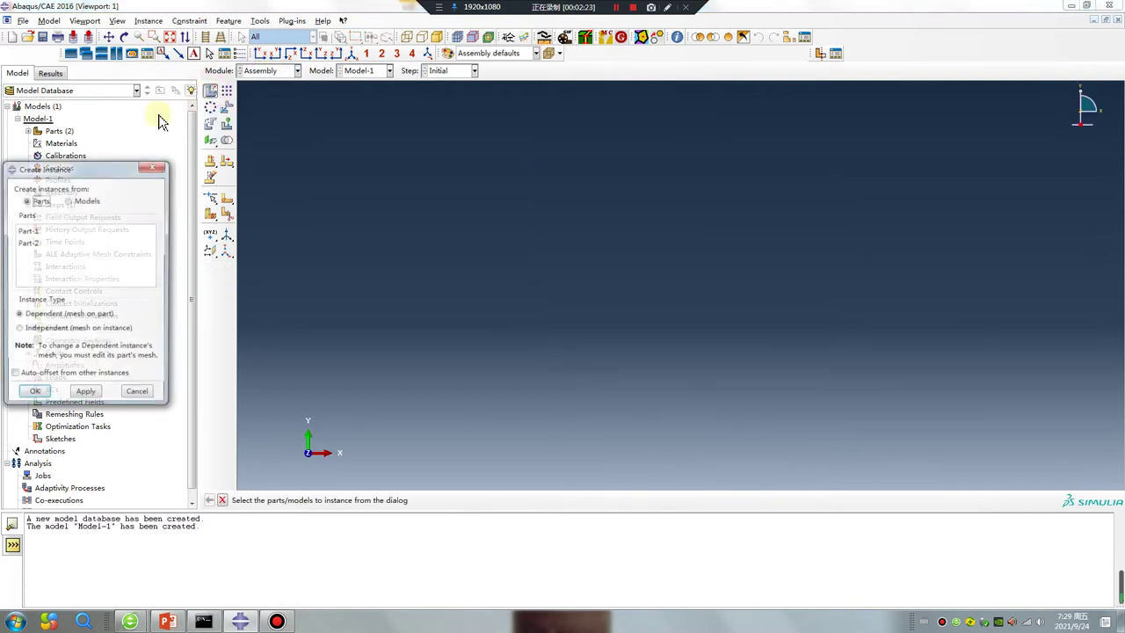
{"action": "left_click", "coordinate": [31, 230]}
{"action": "left_click_drag", "start_coordinate": [719, 204], "coordinate": [683, 281], "text": "ctrl+alt"}
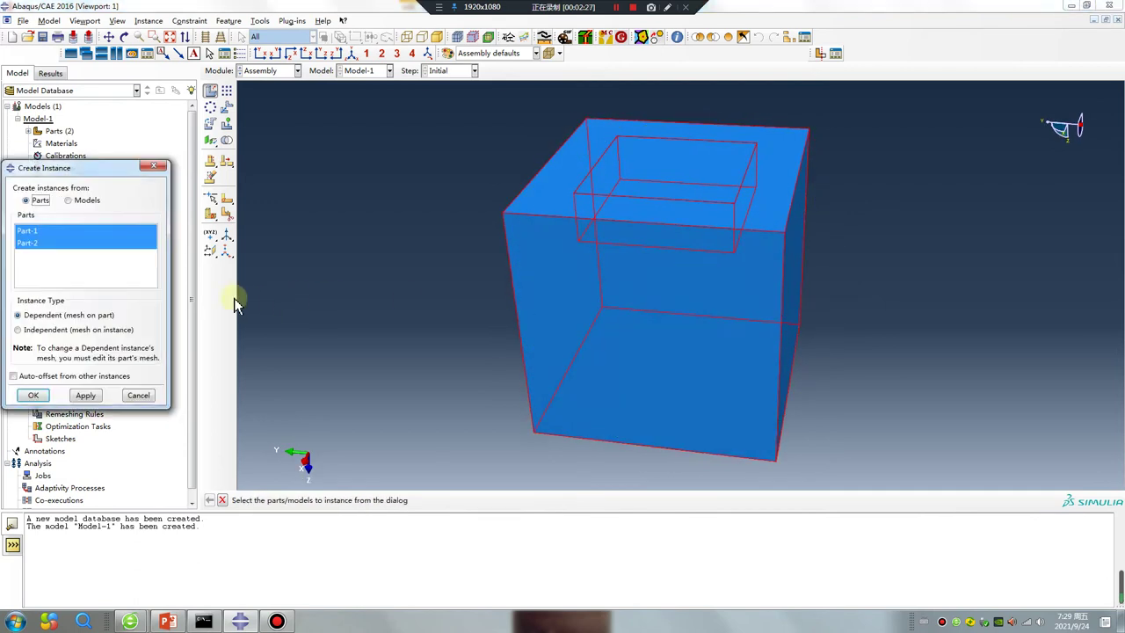
{"action": "left_click", "coordinate": [37, 396]}
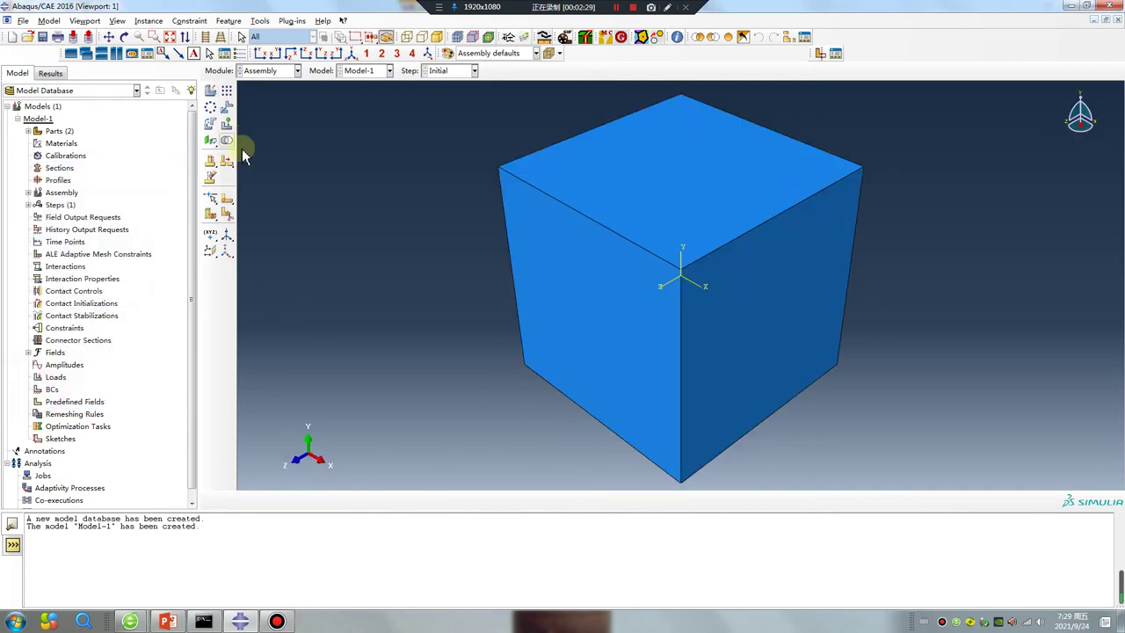
{"action": "left_click_drag", "start_coordinate": [245, 156], "coordinate": [416, 193], "text": "ctrl+alt"}
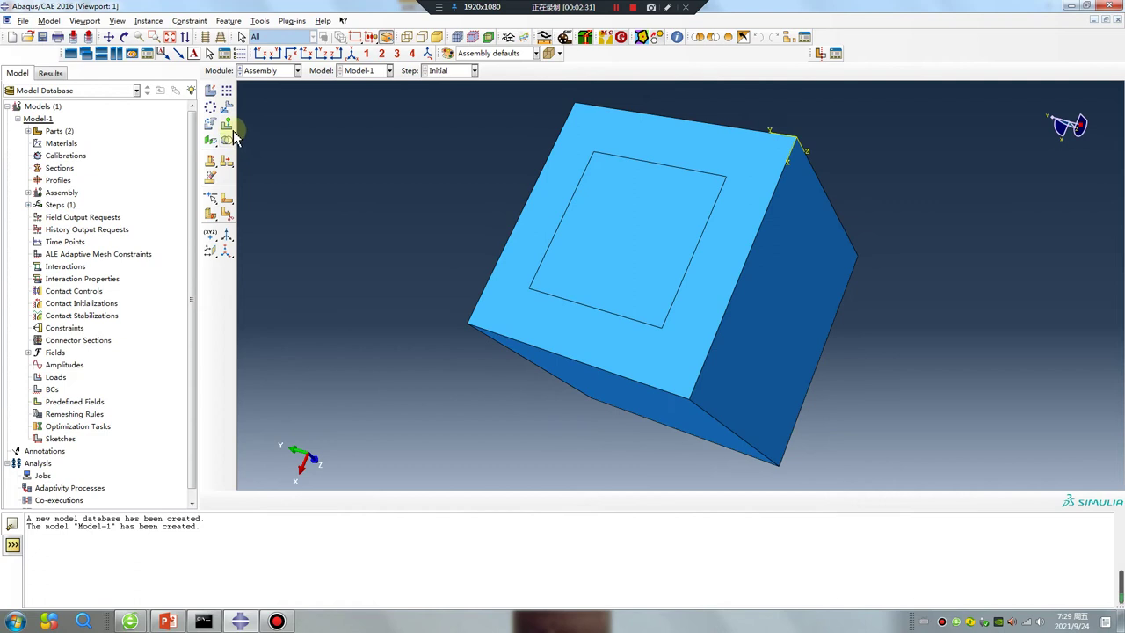
Merge both instances into Part-3, deleting originals and retaining intersecting boundaries.
{"action": "left_click", "coordinate": [226, 141]}
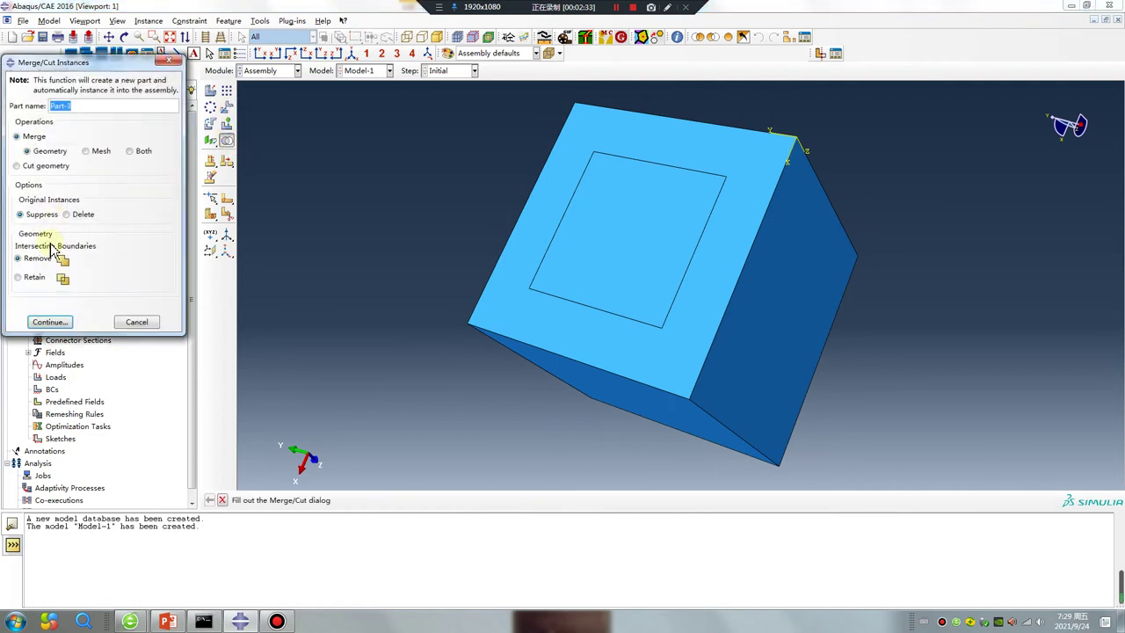
{"action": "left_click", "coordinate": [67, 216]}
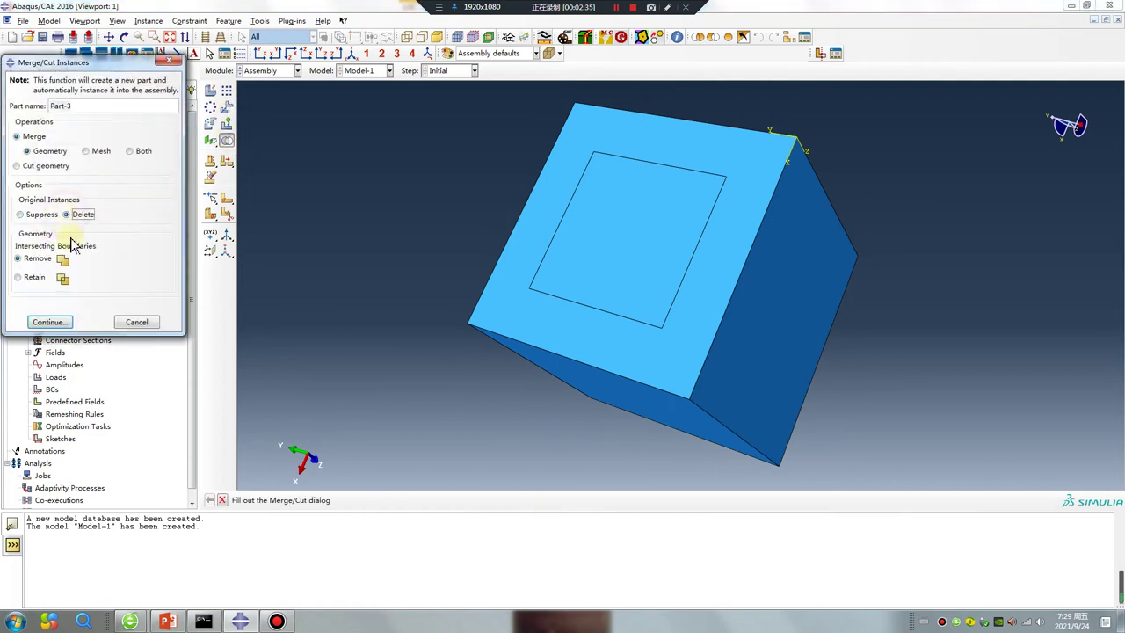
{"action": "left_click", "coordinate": [18, 278]}
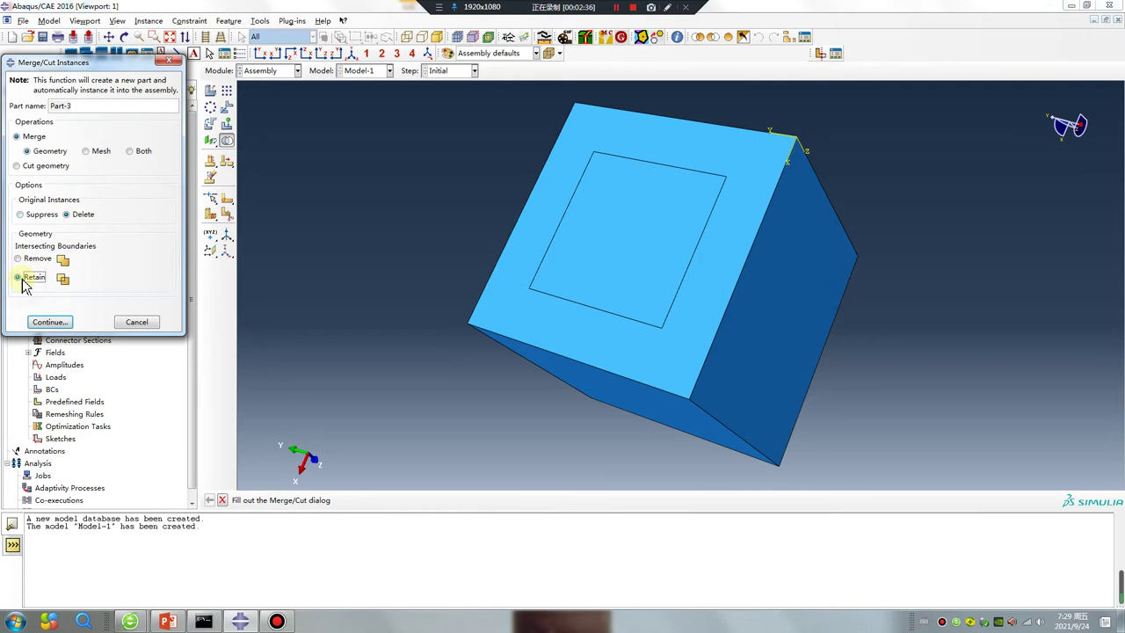
{"action": "left_click", "coordinate": [49, 322]}
{"action": "left_click_drag", "start_coordinate": [406, 107], "coordinate": [1046, 448]}
{"action": "left_click", "coordinate": [346, 499]}
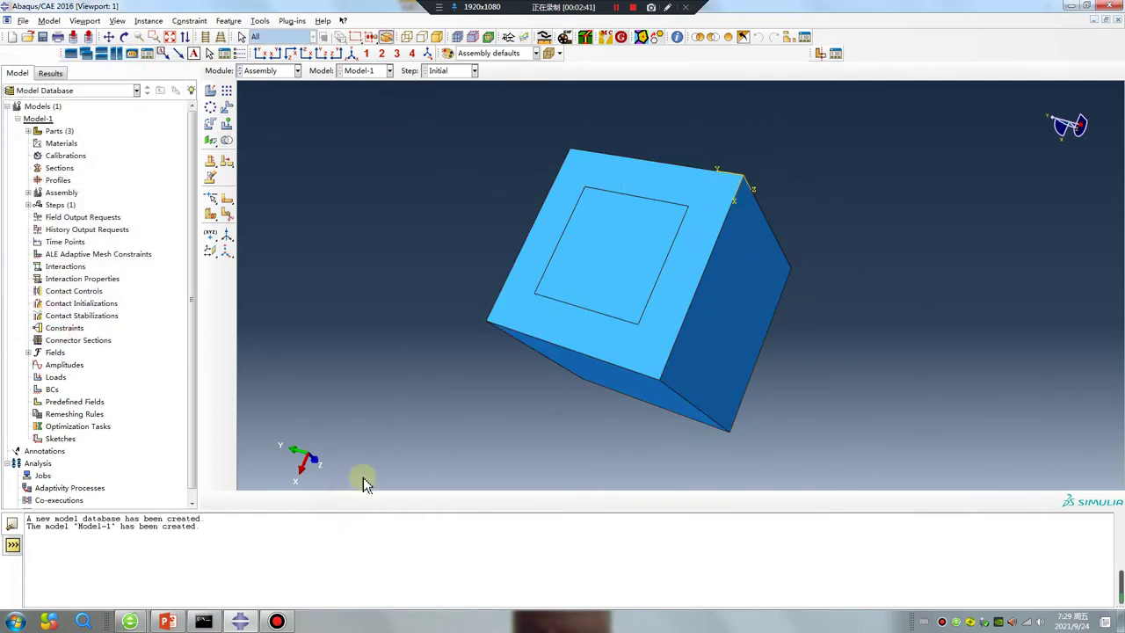
Display Part-3 translucent in the Part module and orbit to reveal the inner block.
{"action": "left_click", "coordinate": [272, 70]}
{"action": "left_click", "coordinate": [263, 84]}
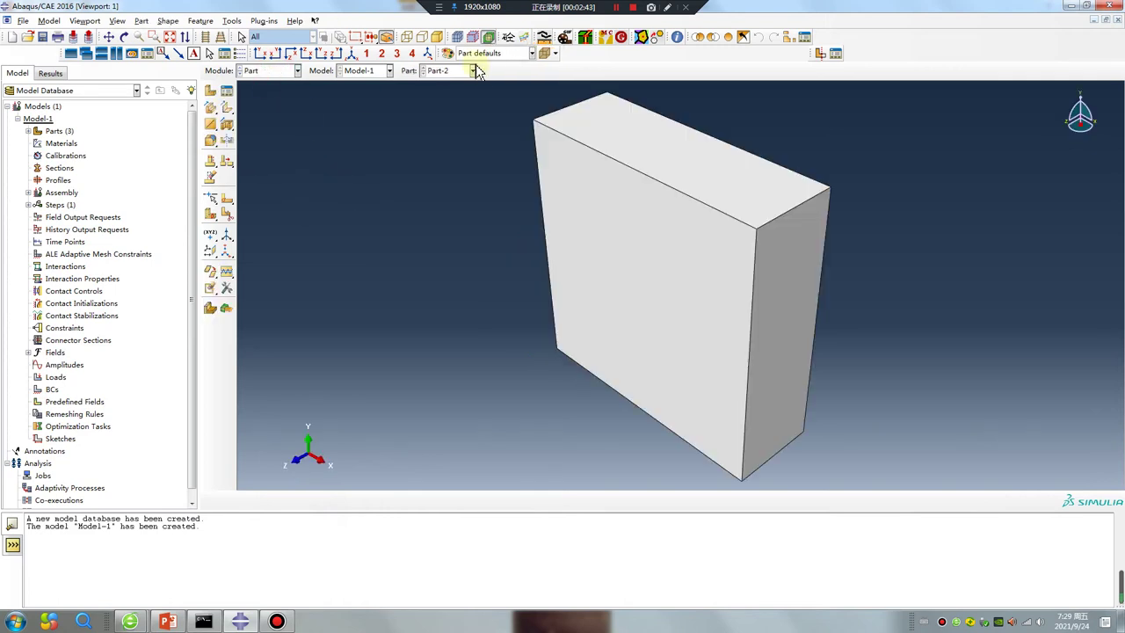
{"action": "left_click", "coordinate": [472, 70]}
{"action": "left_click", "coordinate": [440, 106]}
{"action": "left_click_drag", "start_coordinate": [597, 176], "coordinate": [763, 154], "text": "ctrl+alt"}
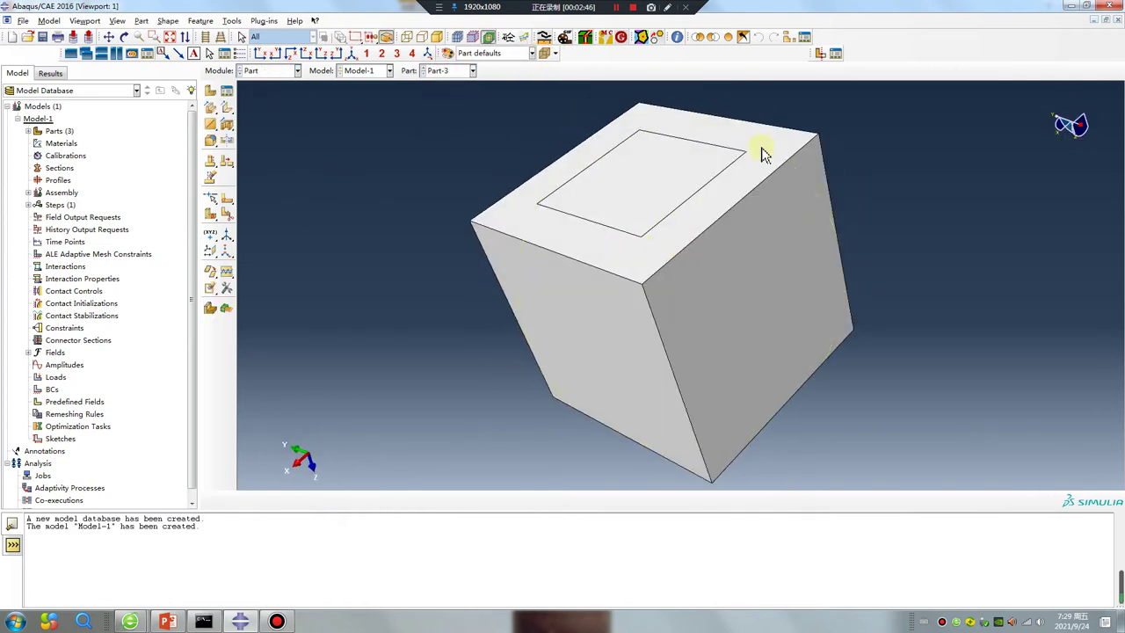
{"action": "left_click", "coordinate": [545, 54]}
{"action": "left_click_drag", "start_coordinate": [627, 238], "coordinate": [583, 248], "text": "ctrl+alt"}
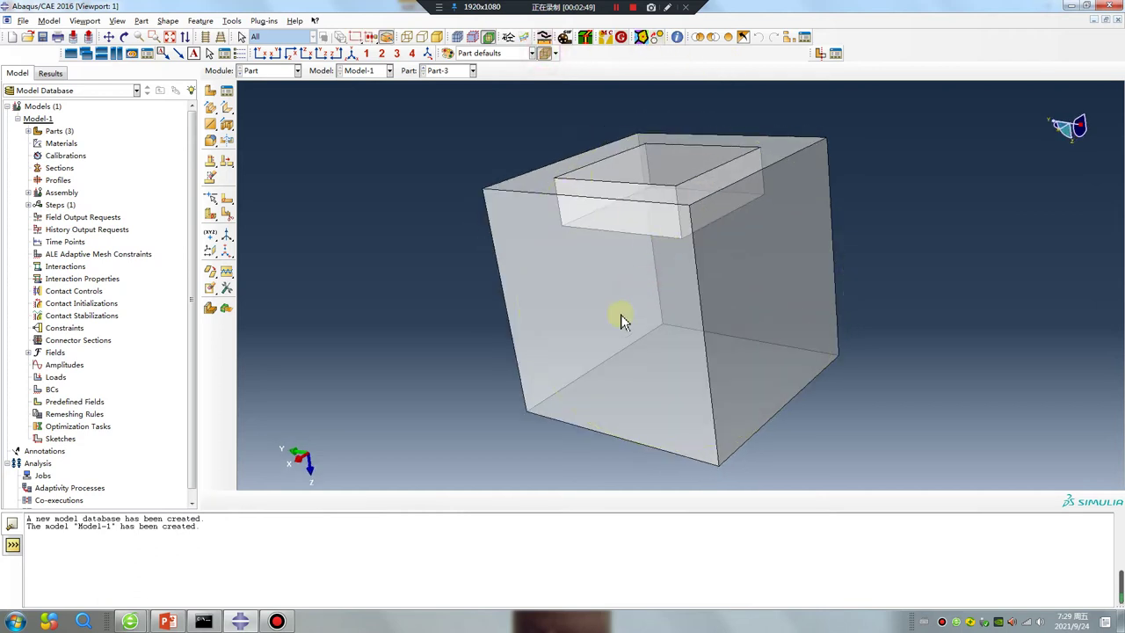
In the Property module, create Material-1 with elastic Young's modulus 2e5.
{"action": "left_click", "coordinate": [273, 71]}
{"action": "left_click", "coordinate": [263, 93]}
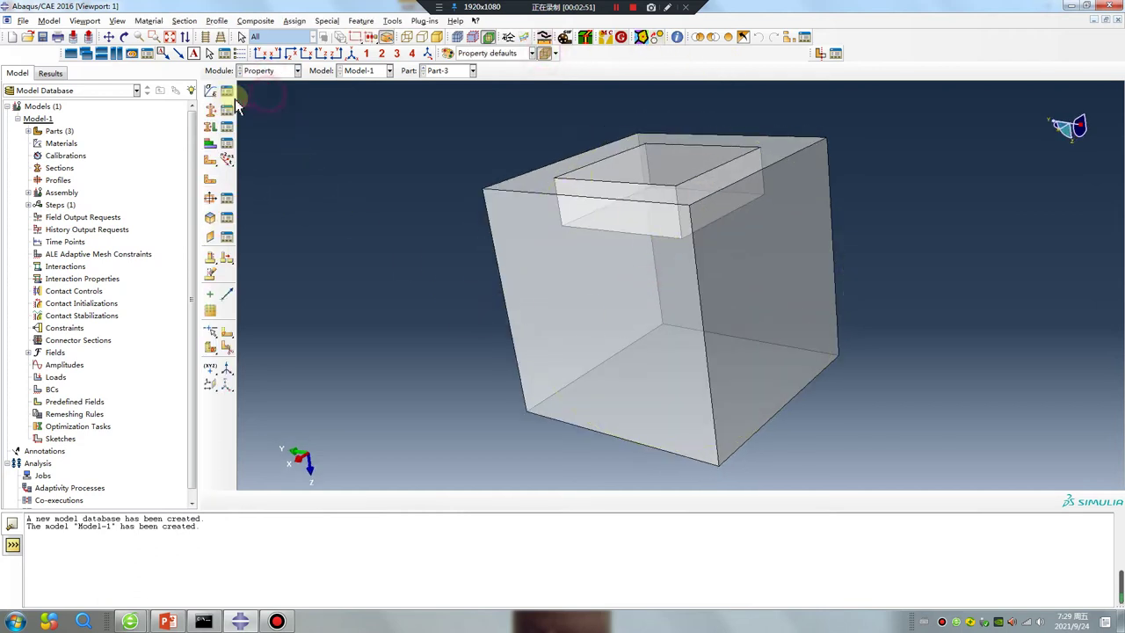
{"action": "left_click", "coordinate": [211, 93]}
{"action": "left_click", "coordinate": [317, 228]}
{"action": "mouse_move", "coordinate": [422, 242]}
{"action": "left_click", "coordinate": [494, 244]}
{"action": "left_click", "coordinate": [311, 396]}
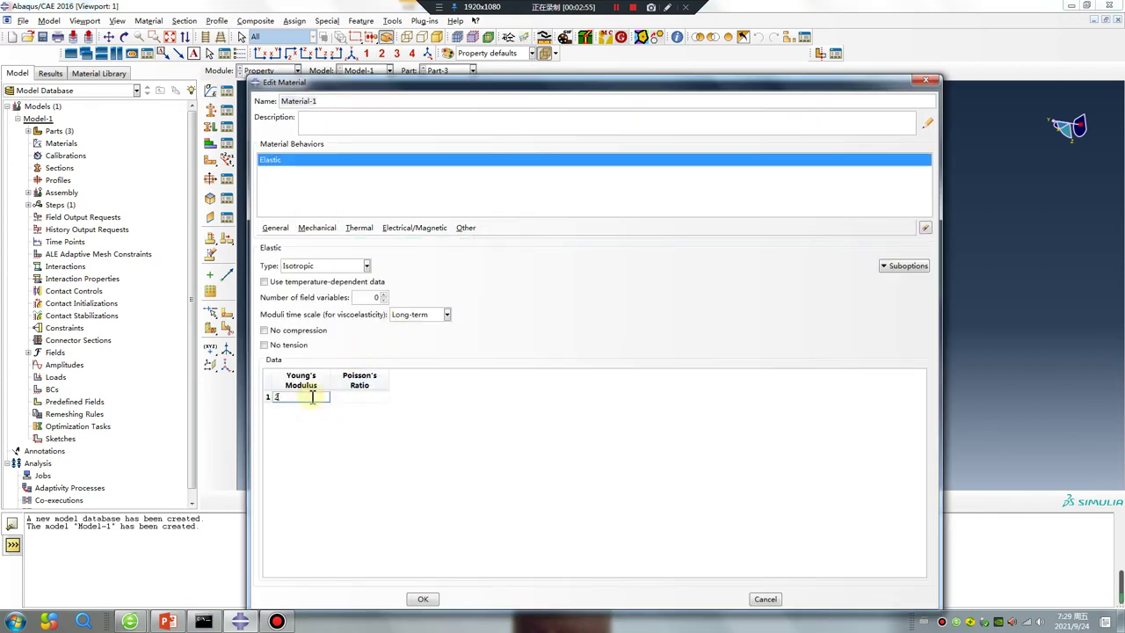
{"action": "left_click", "coordinate": [374, 396]}
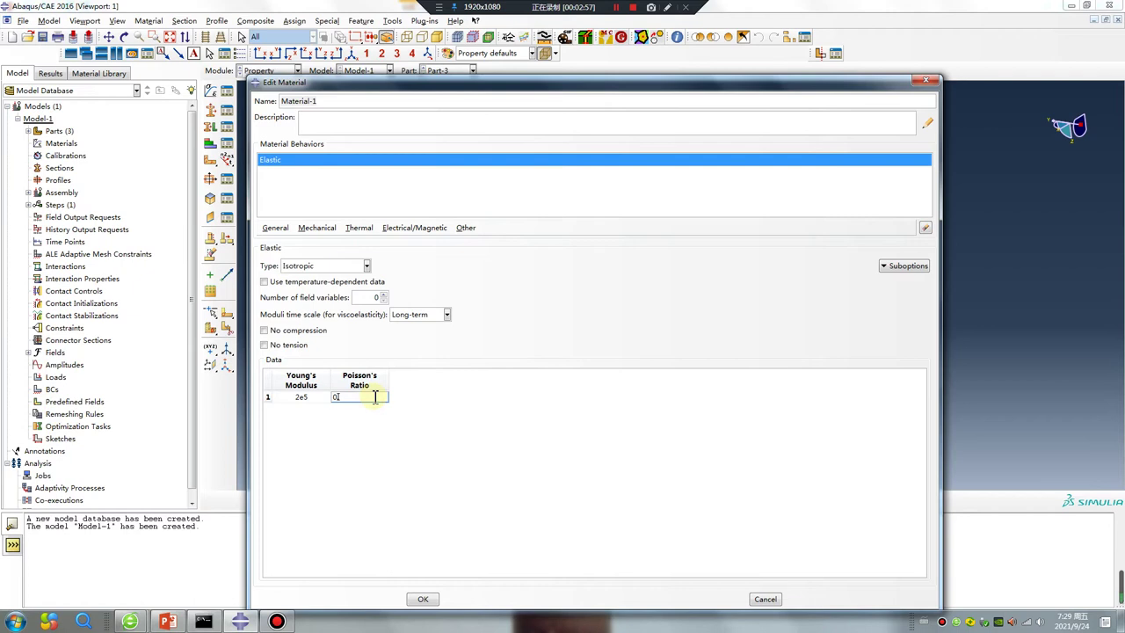
{"action": "left_click", "coordinate": [420, 601]}
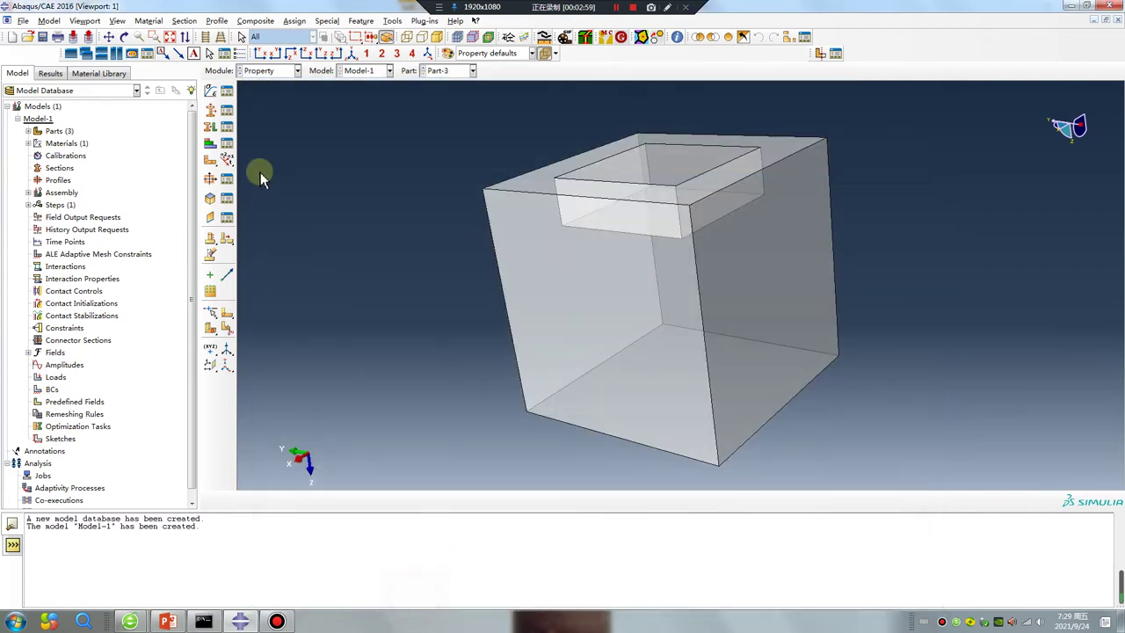
Create Section-1 using Material-1 and assign it to the whole of Part-3.
{"action": "left_click", "coordinate": [210, 109]}
{"action": "left_click", "coordinate": [44, 246]}
{"action": "left_click", "coordinate": [47, 221]}
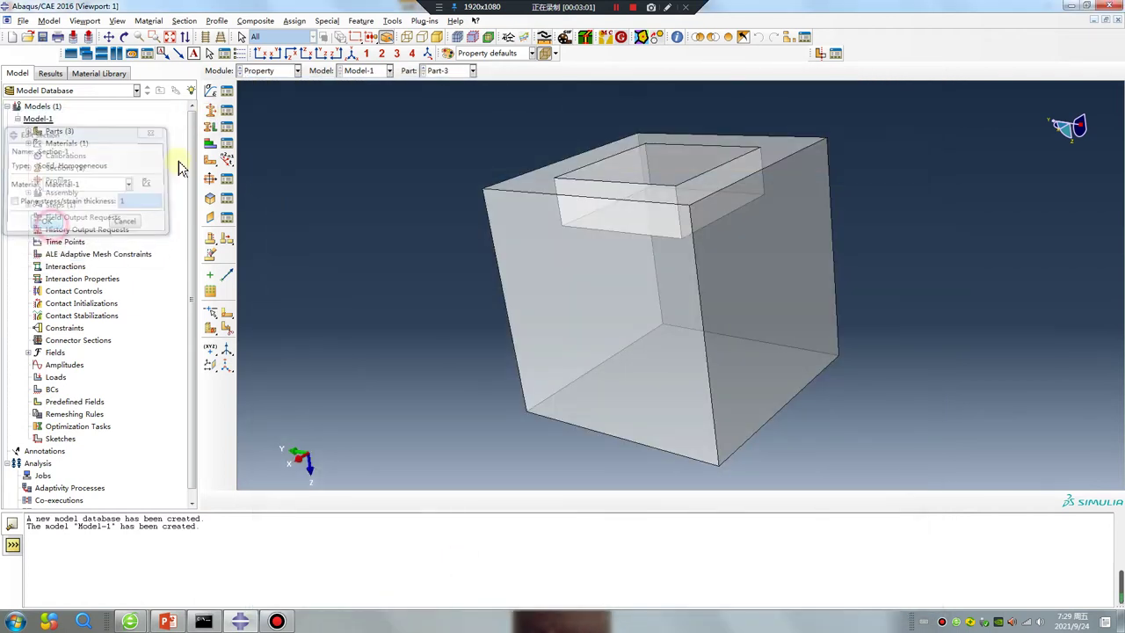
{"action": "left_click", "coordinate": [211, 128]}
{"action": "left_click_drag", "start_coordinate": [447, 126], "coordinate": [1014, 460]}
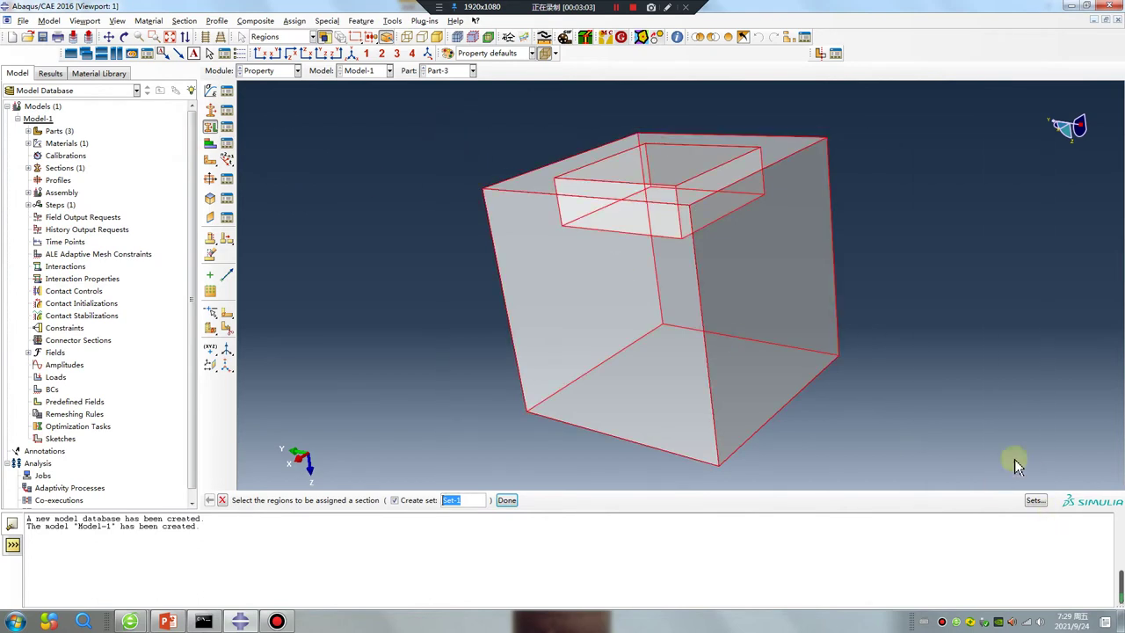
{"action": "middle_click", "coordinate": [954, 435]}
{"action": "left_click", "coordinate": [46, 298]}
{"action": "left_click", "coordinate": [268, 70]}
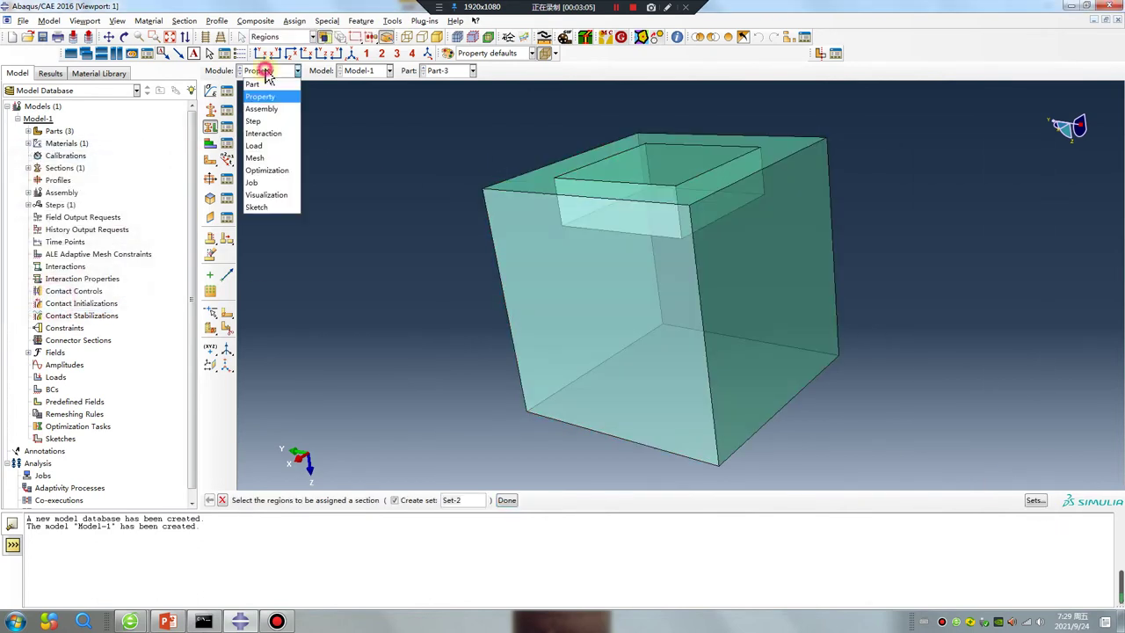
{"action": "left_click", "coordinate": [264, 107]}
{"action": "left_click", "coordinate": [211, 91]}
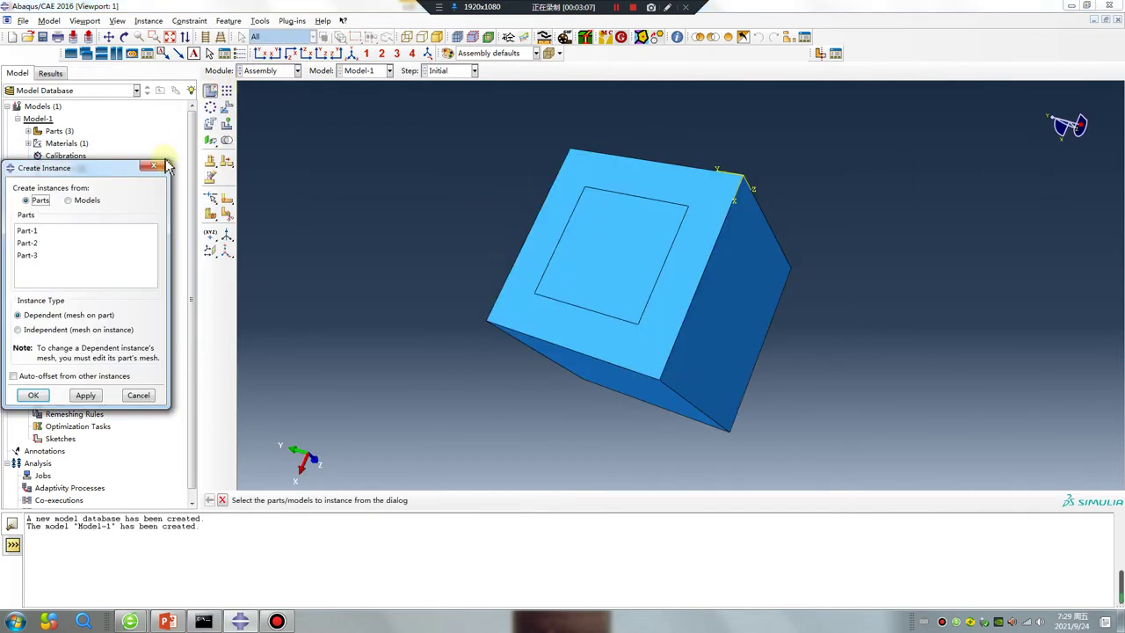
Dismiss the instance dialog and create Static, General Step-1 in the Step module.
{"action": "left_click", "coordinate": [165, 166]}
{"action": "left_click", "coordinate": [268, 70]}
{"action": "left_click", "coordinate": [263, 119]}
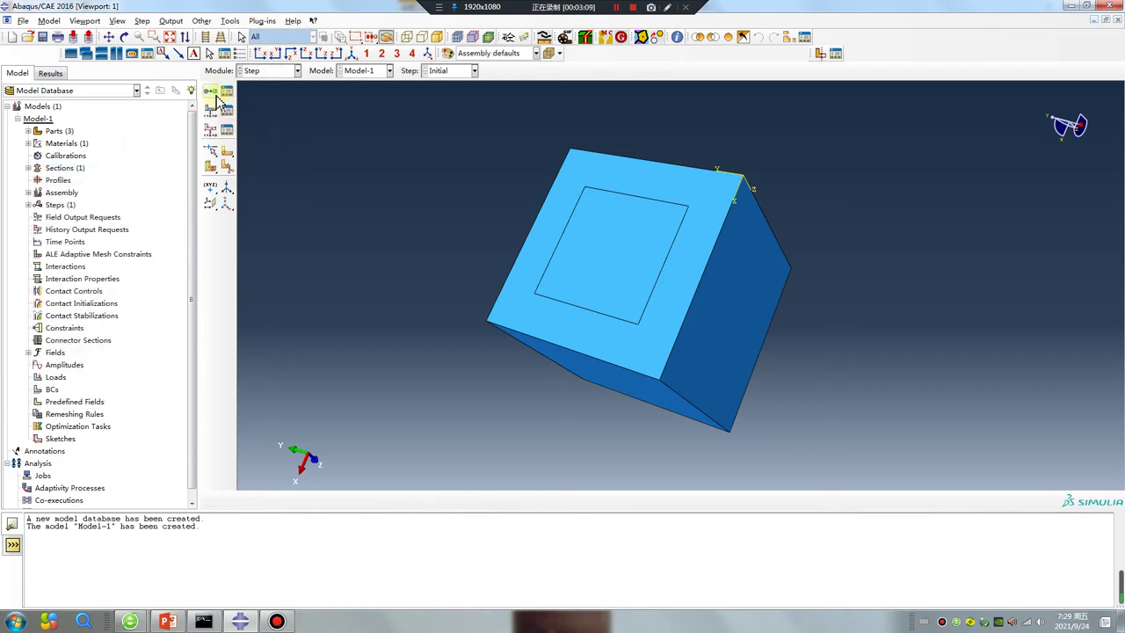
{"action": "left_click", "coordinate": [216, 97]}
{"action": "left_click", "coordinate": [360, 432]}
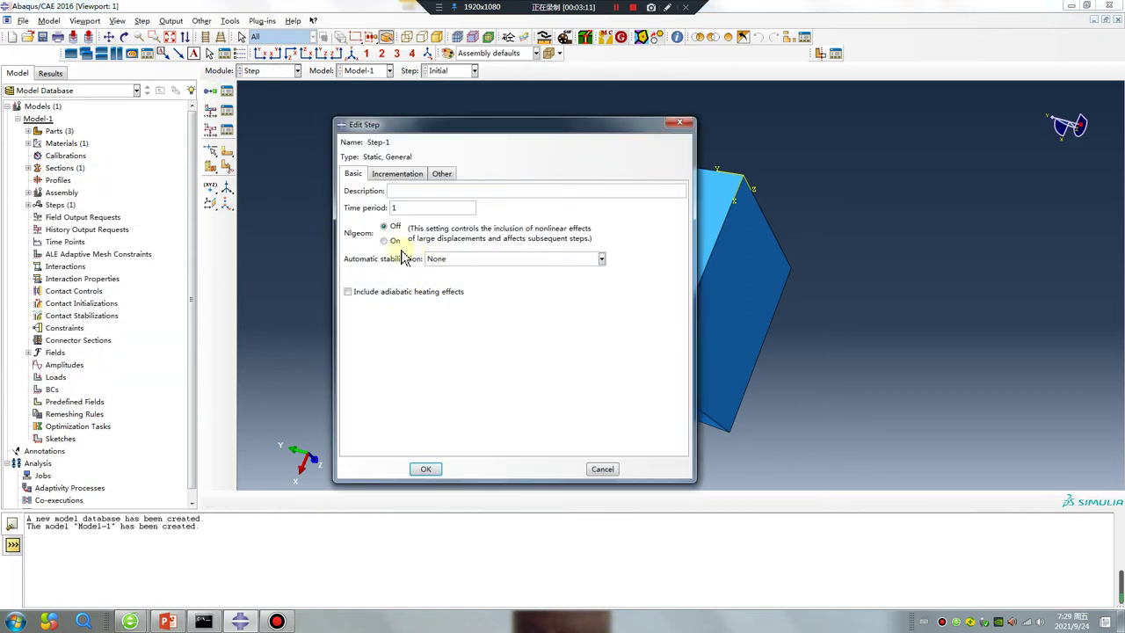
{"action": "left_click", "coordinate": [426, 469]}
Add Static, General steps Step-2 and Step-3 in sequence.
{"action": "left_click", "coordinate": [214, 94]}
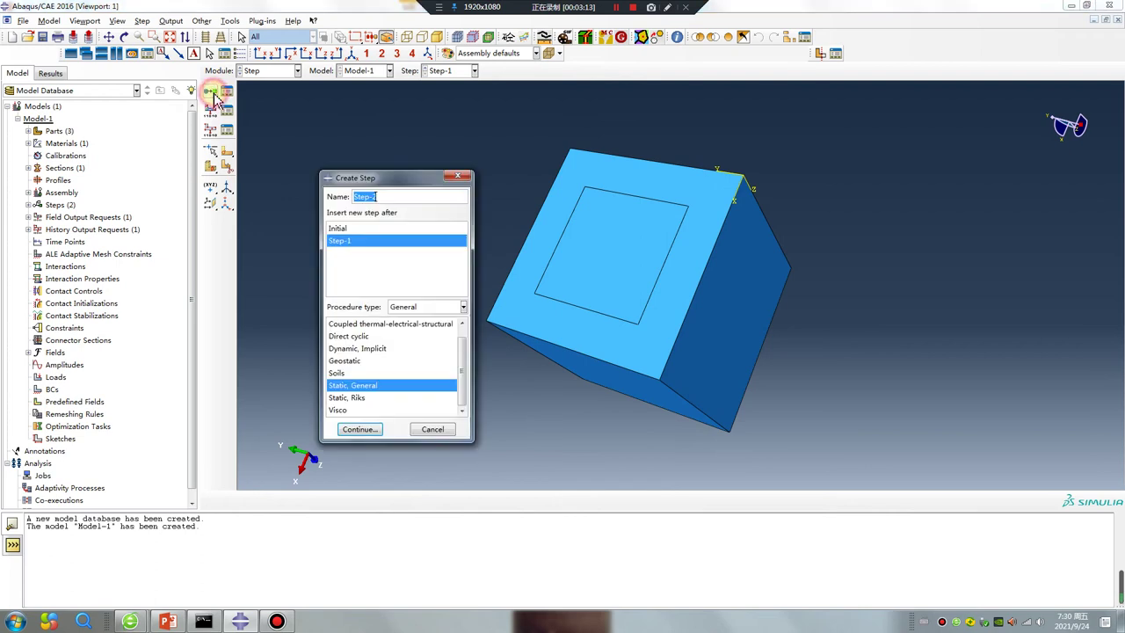
{"action": "left_click", "coordinate": [359, 429]}
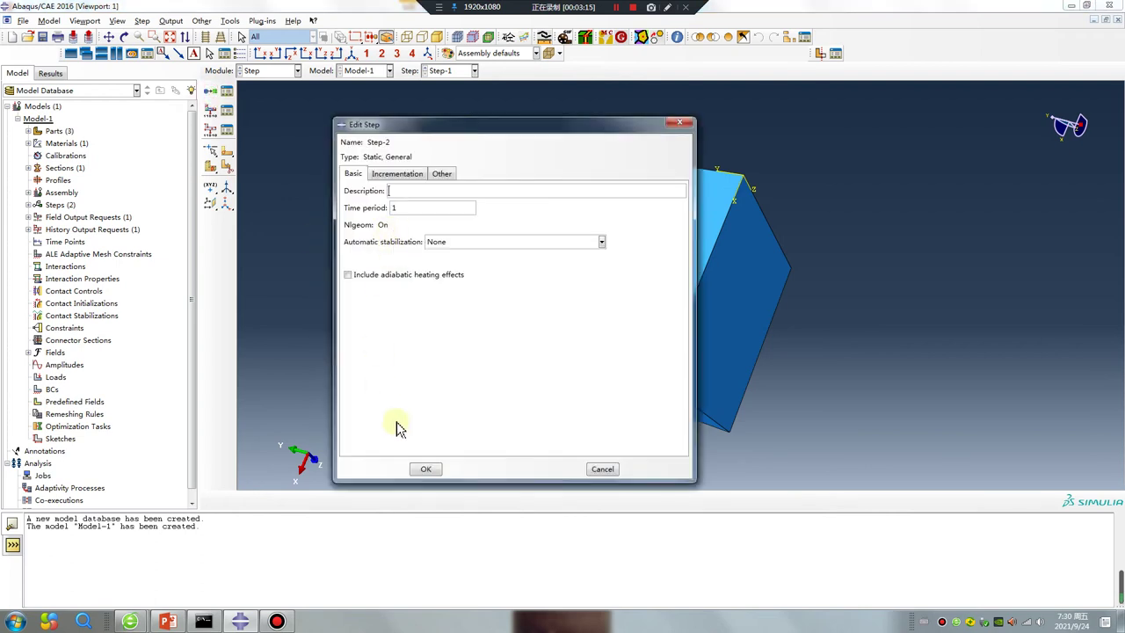
{"action": "left_click", "coordinate": [426, 470]}
{"action": "left_click", "coordinate": [216, 96]}
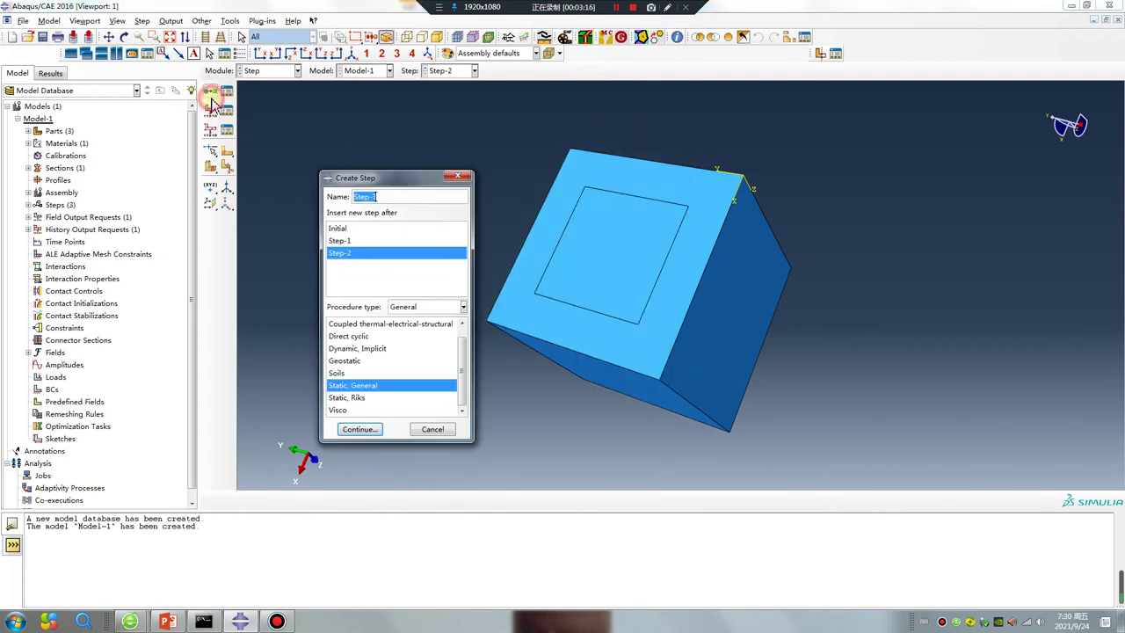
{"action": "left_click", "coordinate": [363, 432]}
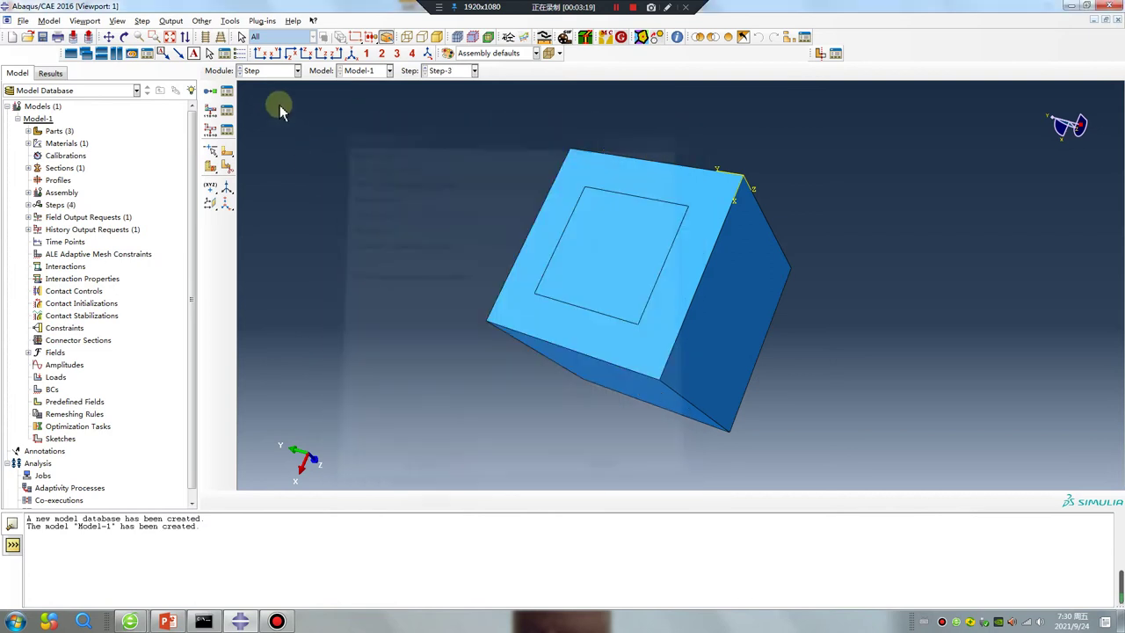
{"action": "left_click", "coordinate": [297, 71]}
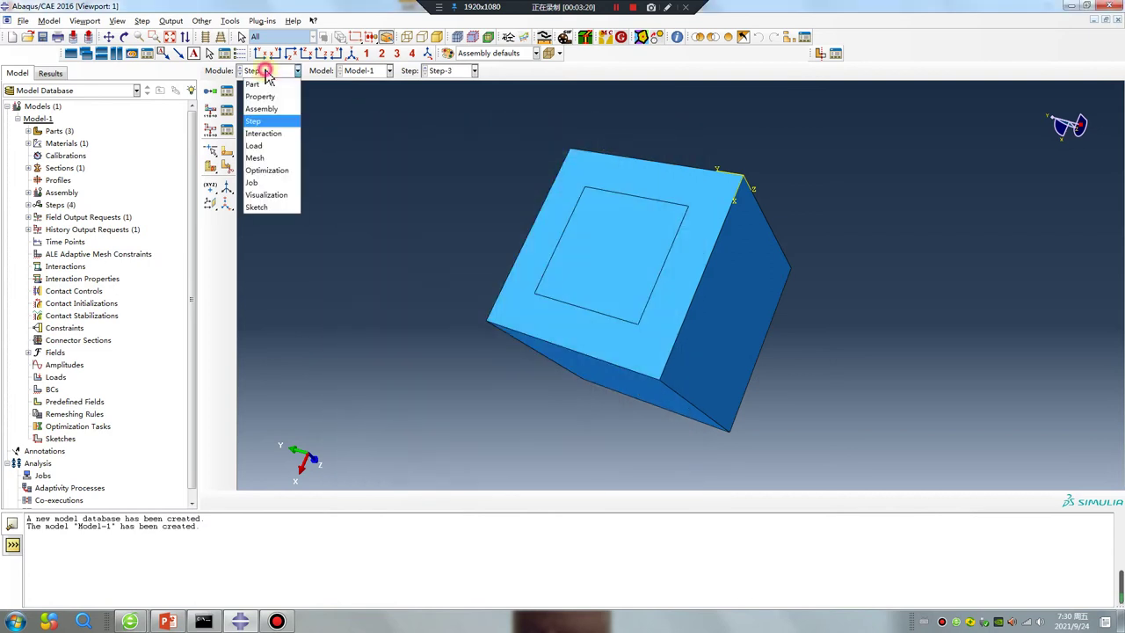
In the Mesh module on Part-3, select the whole cell for partitioning.
{"action": "left_click", "coordinate": [266, 160]}
{"action": "left_click", "coordinate": [477, 70]}
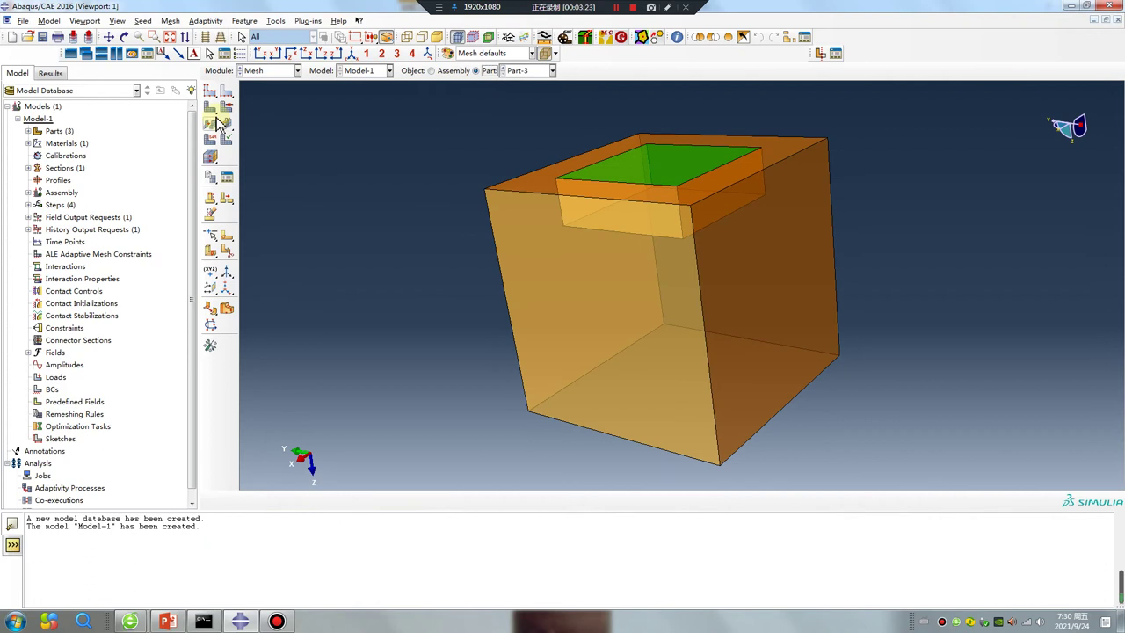
{"action": "left_click_drag", "start_coordinate": [599, 192], "coordinate": [337, 307], "text": "ctrl+alt"}
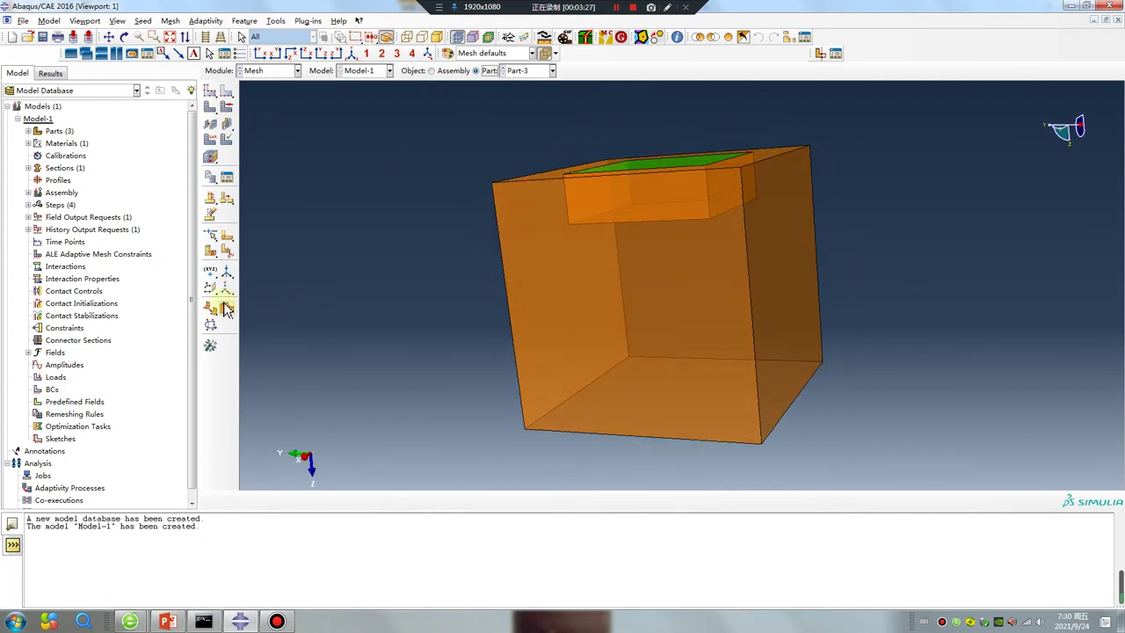
{"action": "left_click", "coordinate": [211, 253]}
{"action": "left_click_drag", "start_coordinate": [924, 454], "coordinate": [420, 98]}
{"action": "left_click", "coordinate": [336, 500]}
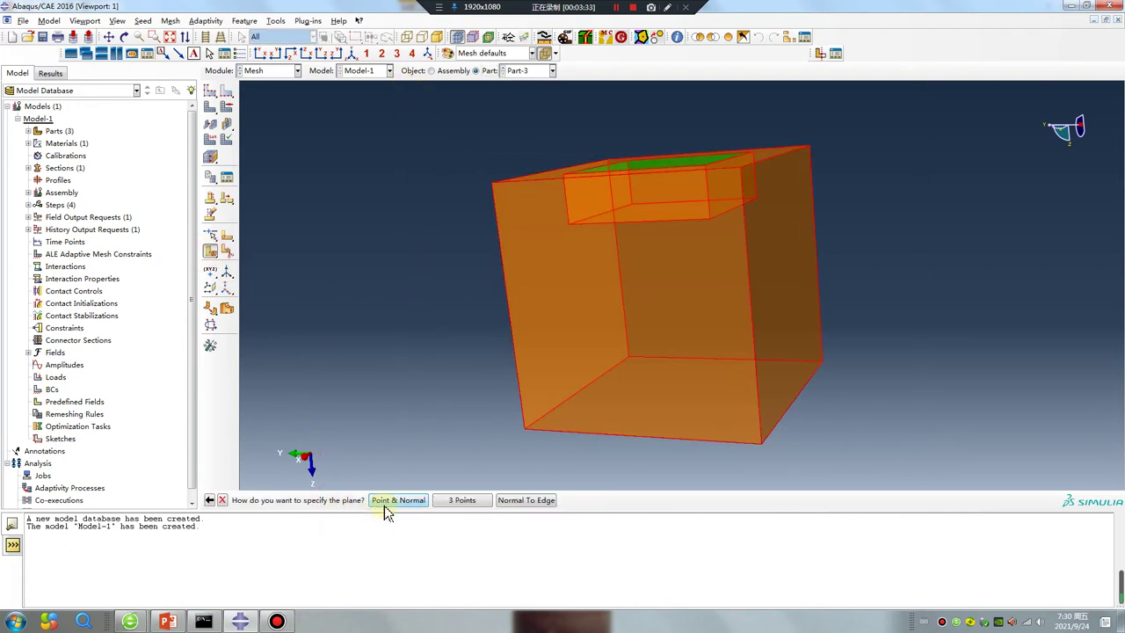
Partition the cell with a point-and-normal cutting plane at the inner block's base.
{"action": "left_click", "coordinate": [391, 501]}
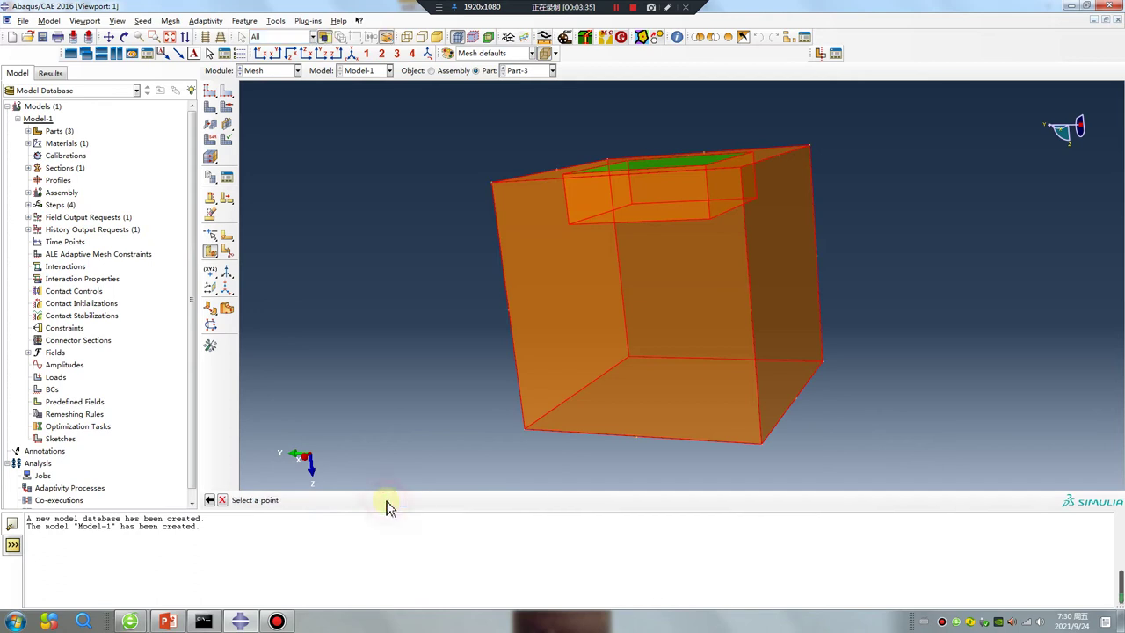
{"action": "left_click", "coordinate": [569, 224]}
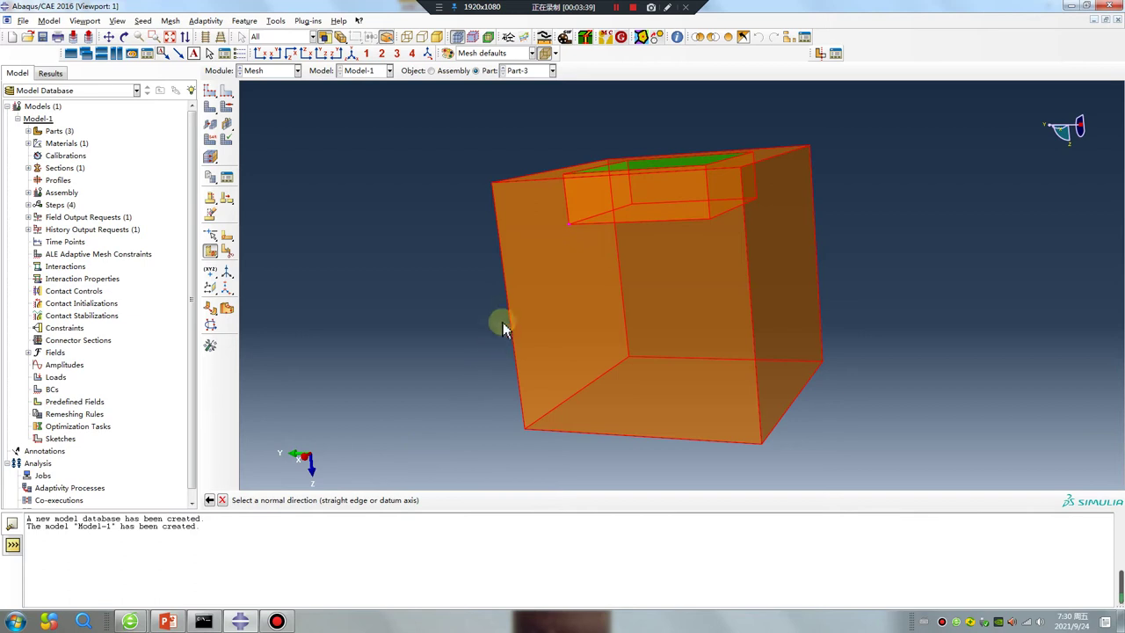
{"action": "left_click", "coordinate": [507, 300]}
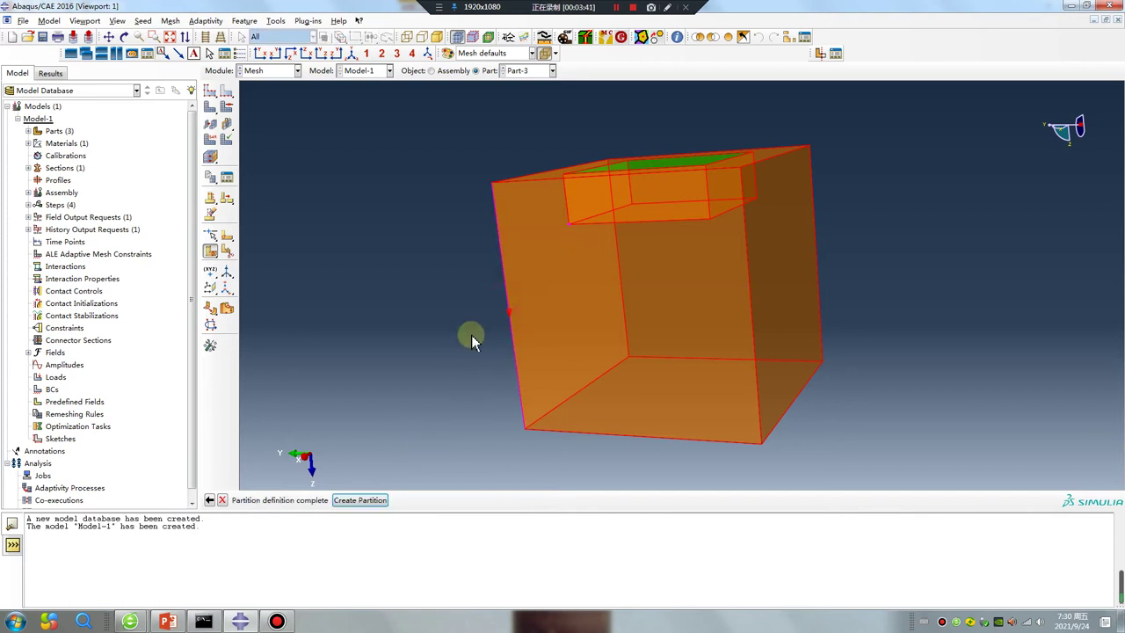
{"action": "left_click", "coordinate": [369, 500]}
{"action": "left_click_drag", "start_coordinate": [671, 319], "coordinate": [668, 378], "text": "ctrl+alt"}
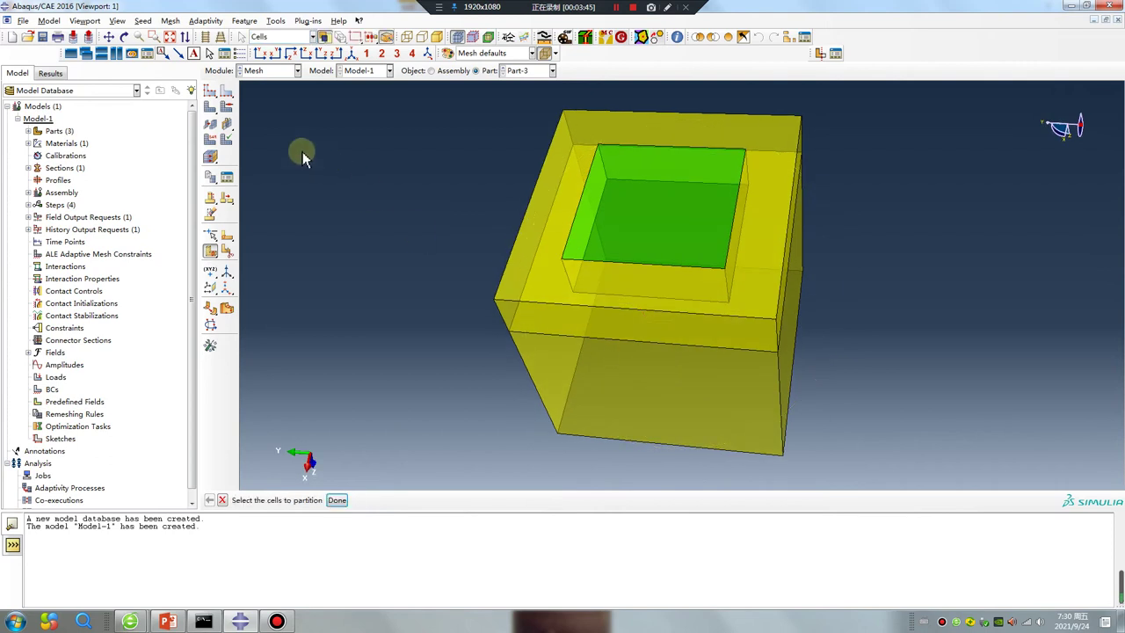
Assign Hex sweep mesh controls with the Medial axis algorithm to all cells of Part-3.
{"action": "left_click", "coordinate": [226, 107]}
{"action": "scroll", "coordinate": [381, 213], "scroll_direction": "up", "scroll_amount": 2}
{"action": "left_click_drag", "start_coordinate": [826, 443], "coordinate": [392, 97]}
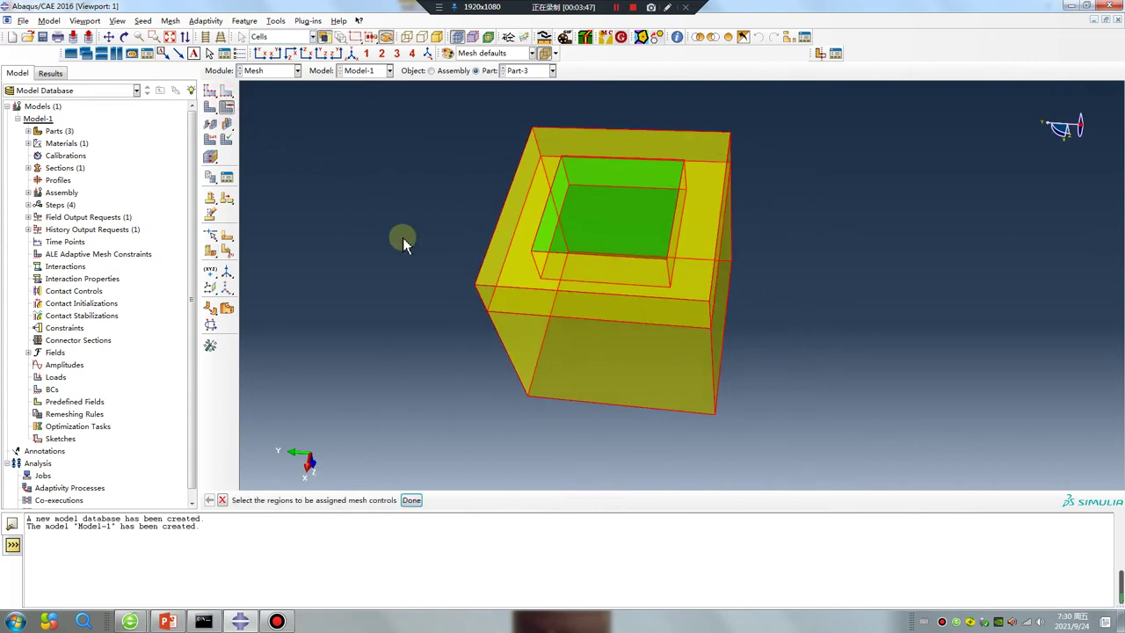
{"action": "middle_click", "coordinate": [402, 241]}
{"action": "left_click", "coordinate": [20, 249]}
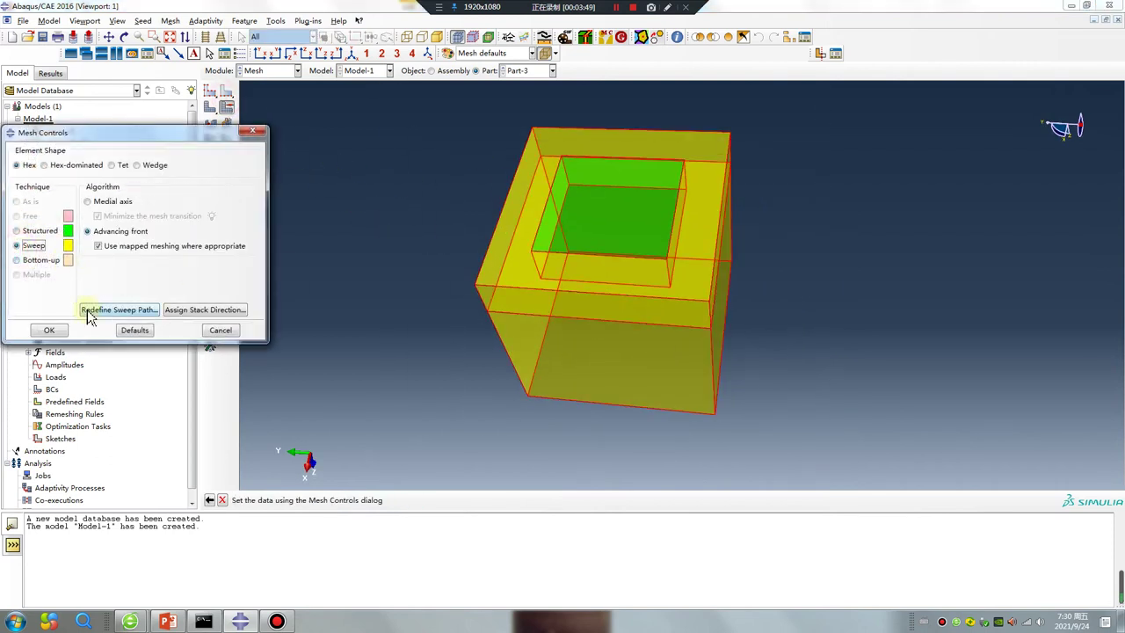
{"action": "left_click", "coordinate": [98, 201]}
{"action": "left_click", "coordinate": [49, 329]}
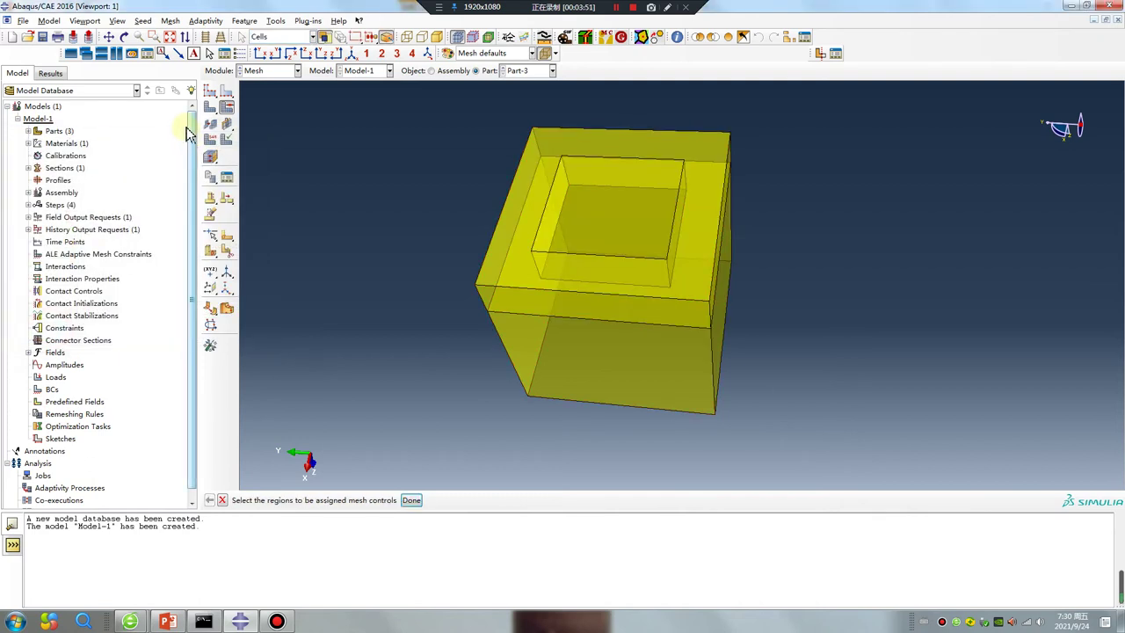
Mesh Part-3 into 1000 swept hex elements and rotate the meshed cube.
{"action": "left_click", "coordinate": [211, 108]}
{"action": "middle_click", "coordinate": [351, 281]}
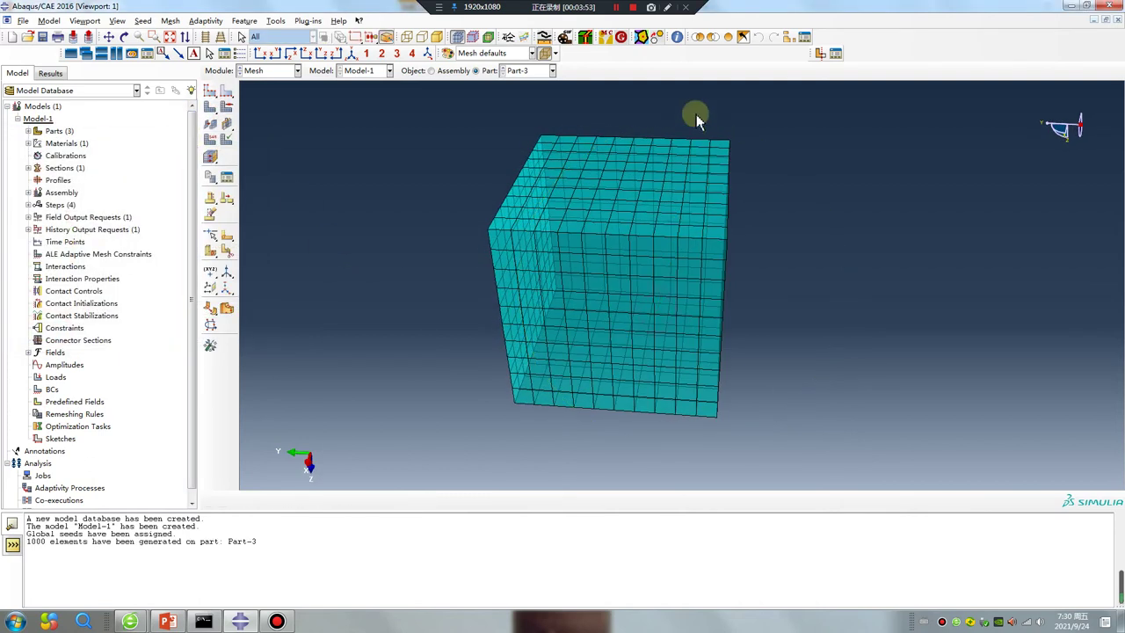
{"action": "left_click", "coordinate": [544, 55]}
{"action": "left_click_drag", "start_coordinate": [591, 267], "coordinate": [703, 316]}
{"action": "left_click", "coordinate": [297, 70]}
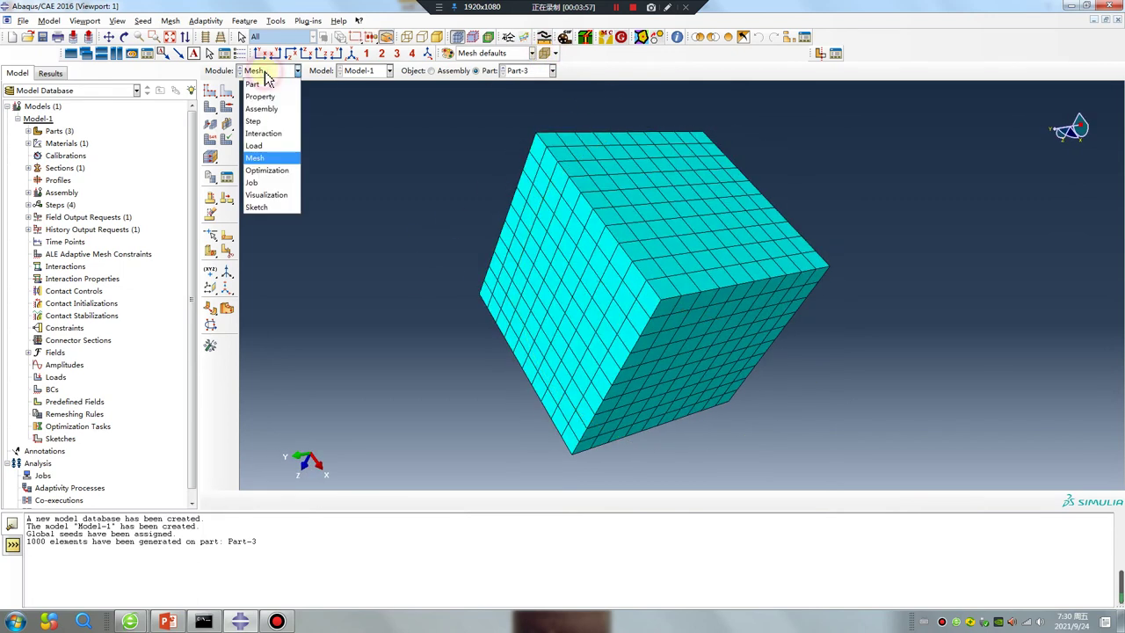
Create BC-1, an ENCASTRE boundary condition on the cube's bottom face in the Initial step.
{"action": "left_click", "coordinate": [274, 145]}
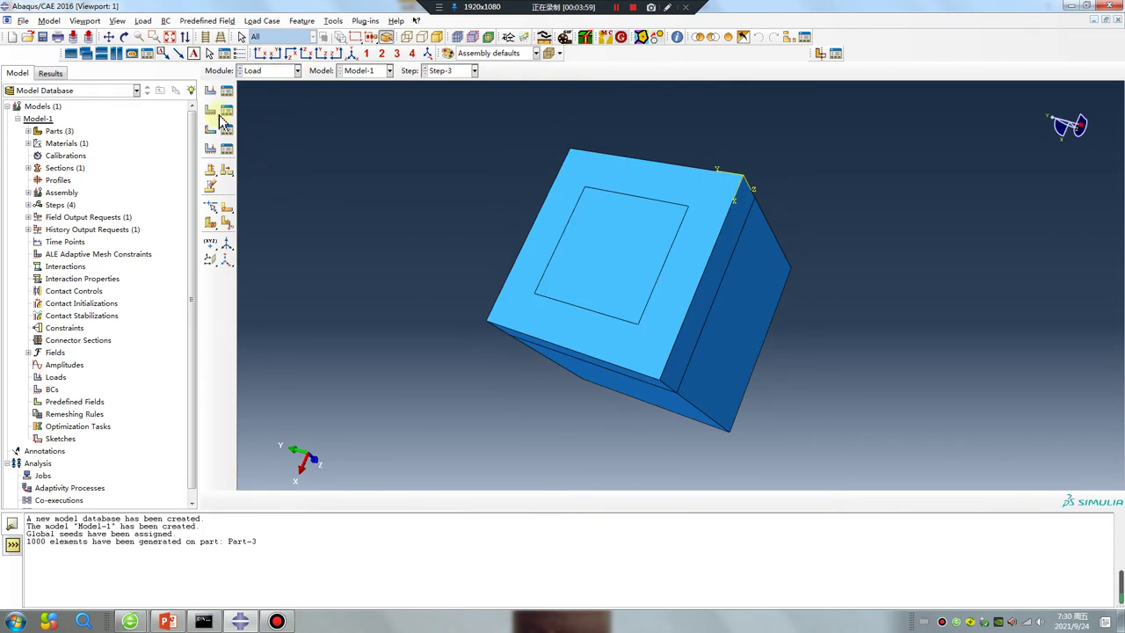
{"action": "left_click", "coordinate": [211, 114]}
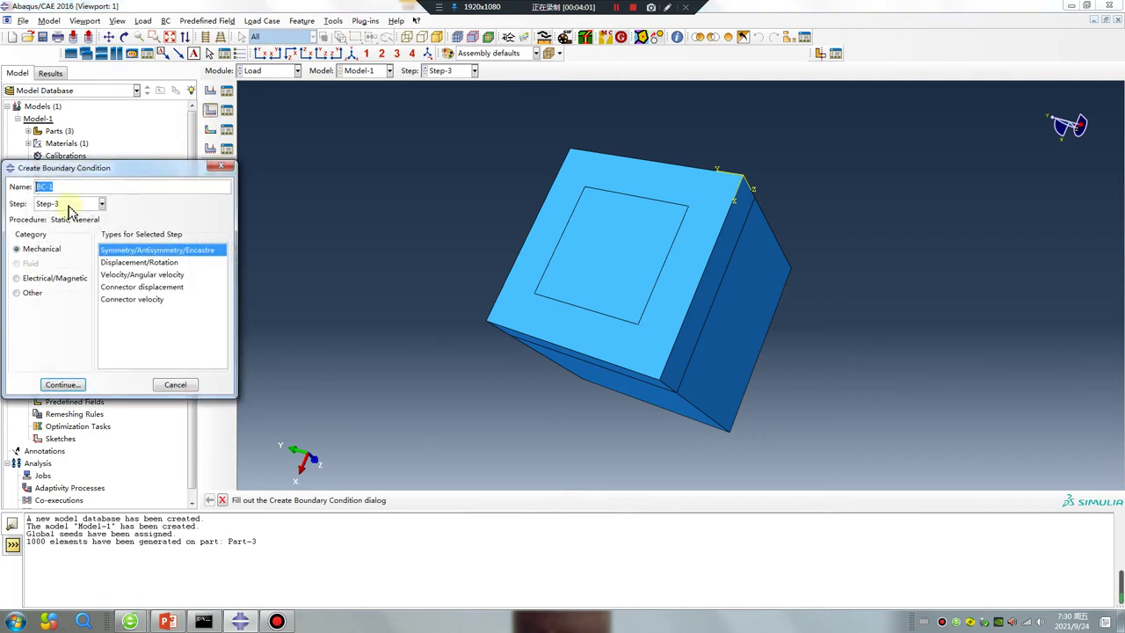
{"action": "left_click", "coordinate": [70, 204]}
{"action": "left_click", "coordinate": [51, 220]}
{"action": "left_click", "coordinate": [62, 384]}
{"action": "left_click_drag", "start_coordinate": [628, 373], "coordinate": [729, 211], "text": "ctrl+alt"}
{"action": "left_click", "coordinate": [633, 360]}
{"action": "middle_click", "coordinate": [474, 351]}
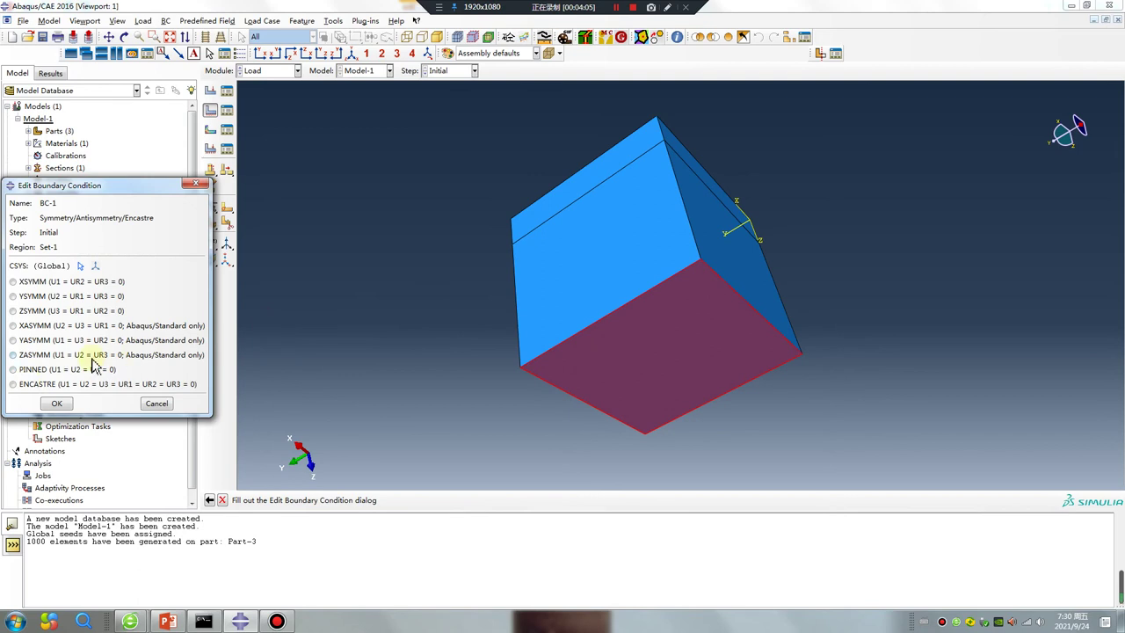
{"action": "left_click", "coordinate": [19, 385]}
{"action": "left_click", "coordinate": [56, 403]}
Create Load-1 in Step-1: a pressure of 2 on the top outer face and inner square.
{"action": "mouse_move", "coordinate": [534, 279]}
{"action": "left_mouse_down", "text": "ctrl+alt"}
{"action": "mouse_move", "coordinate": [736, 289]}
{"action": "mouse_move", "coordinate": [540, 299]}
{"action": "left_mouse_up", "text": "ctrl+alt"}
{"action": "left_click", "coordinate": [210, 90]}
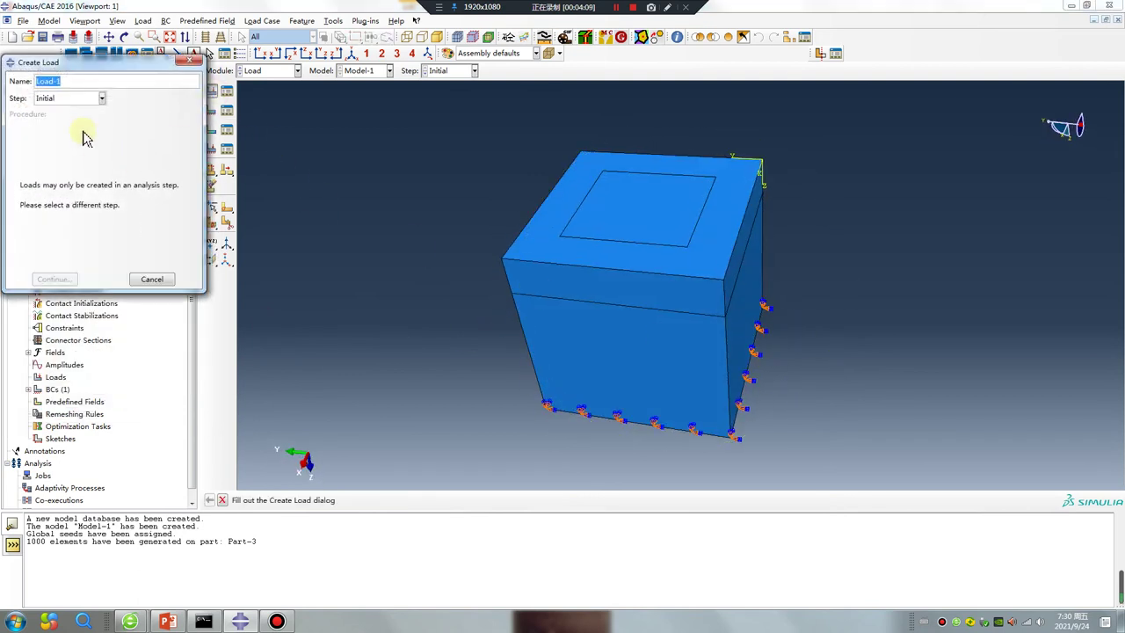
{"action": "left_click", "coordinate": [66, 98]}
{"action": "left_click", "coordinate": [53, 124]}
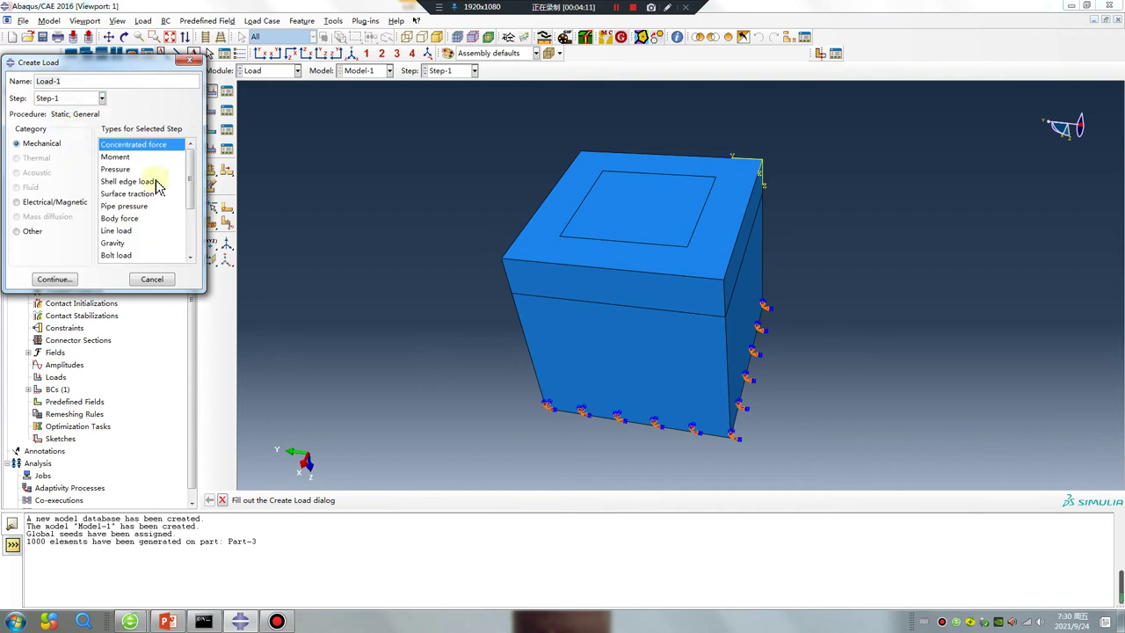
{"action": "left_click", "coordinate": [137, 168]}
{"action": "left_click", "coordinate": [54, 278]}
{"action": "left_click", "coordinate": [597, 248]}
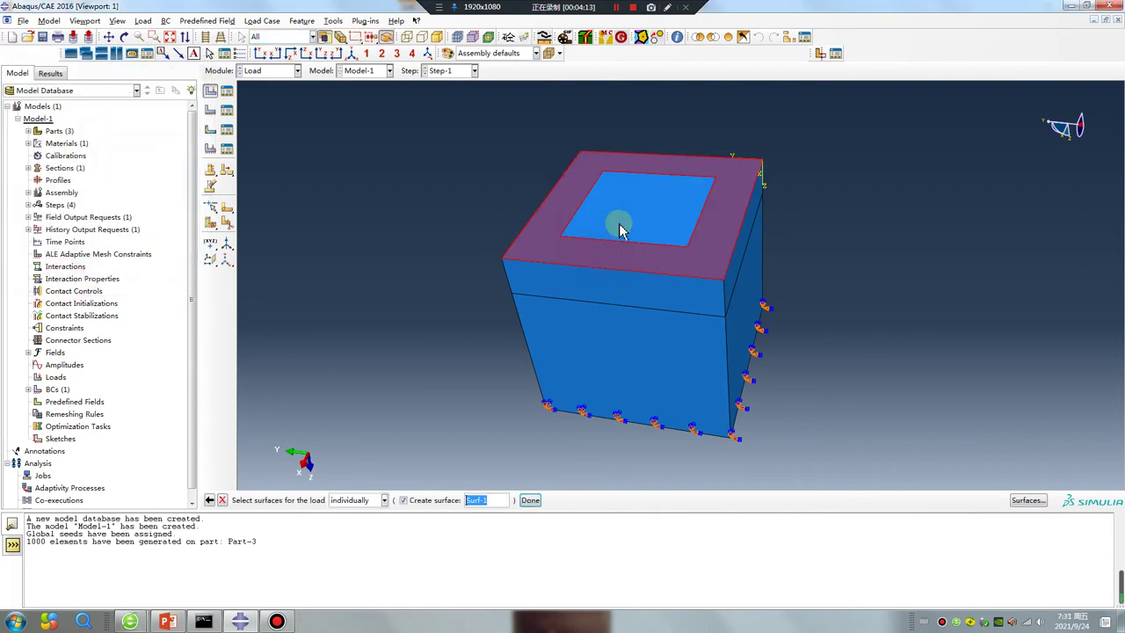
{"action": "left_click", "coordinate": [615, 221], "text": "shift"}
{"action": "middle_click", "coordinate": [420, 312]}
{"action": "left_click", "coordinate": [80, 179]}
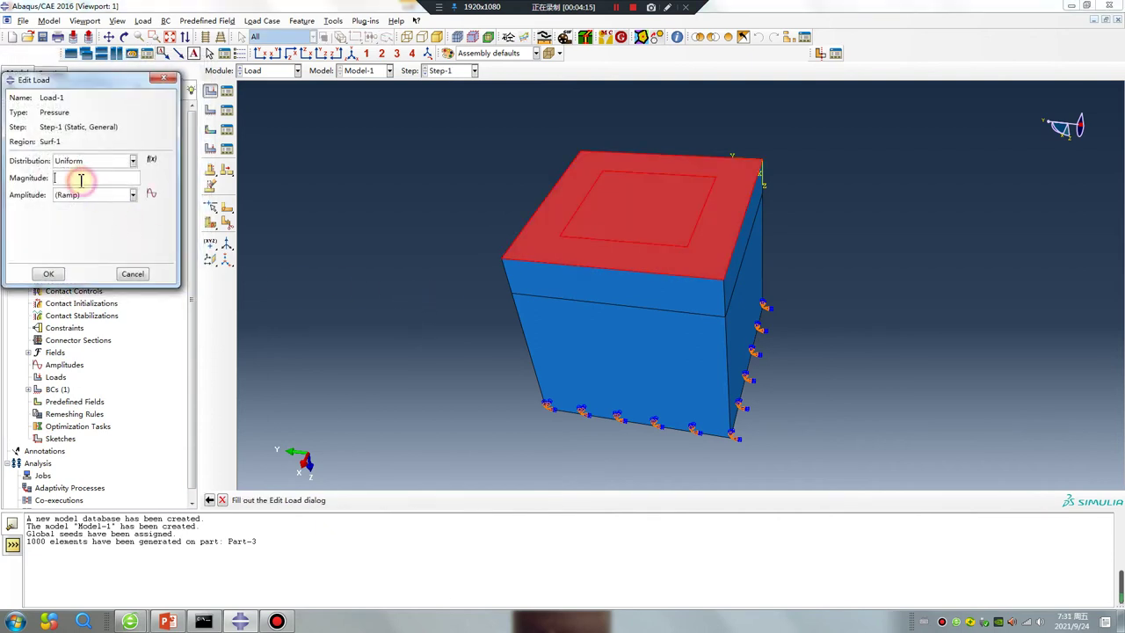
{"action": "left_click", "coordinate": [50, 274]}
Create Load-2 in Step-3: a pressure of 4 on the inner block's top square.
{"action": "left_click", "coordinate": [211, 91]}
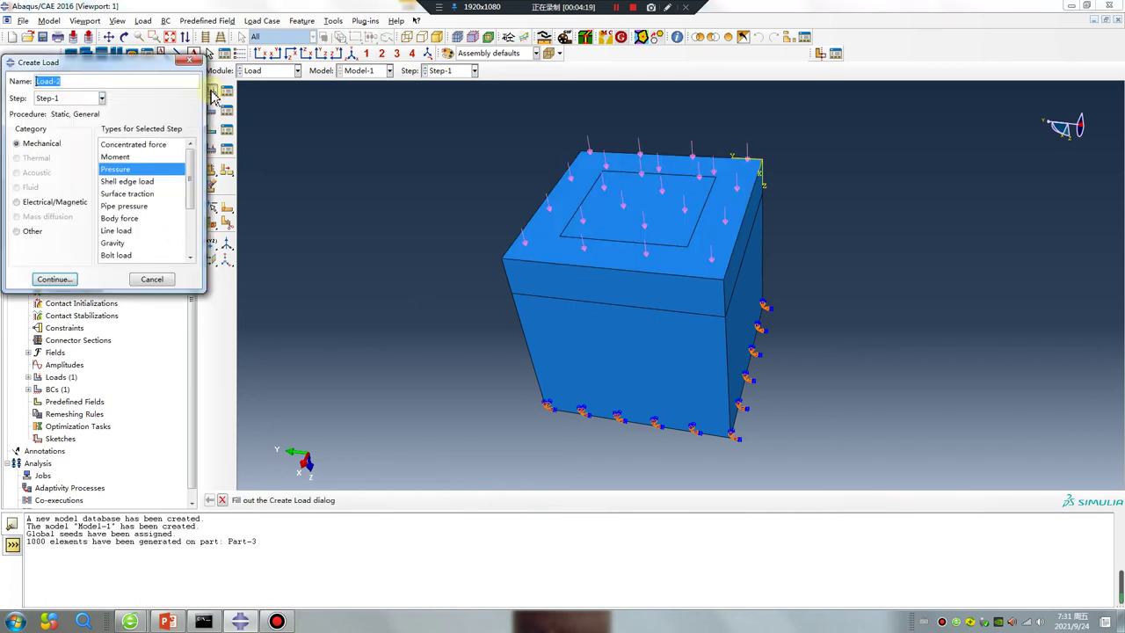
{"action": "left_click", "coordinate": [70, 98]}
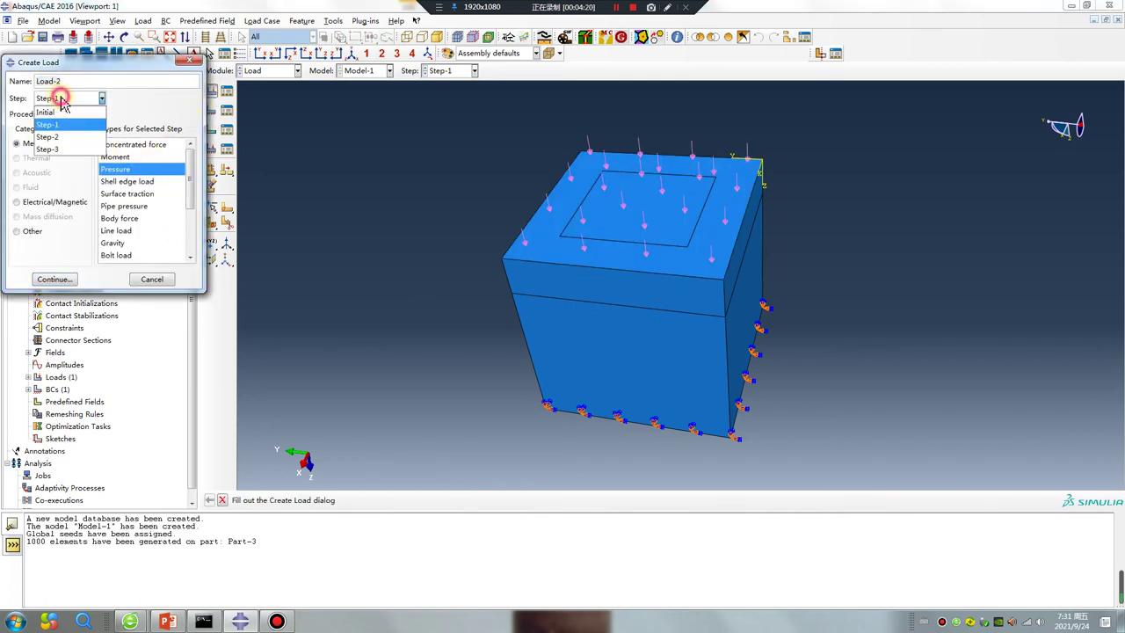
{"action": "left_click", "coordinate": [61, 151]}
{"action": "left_click", "coordinate": [54, 278]}
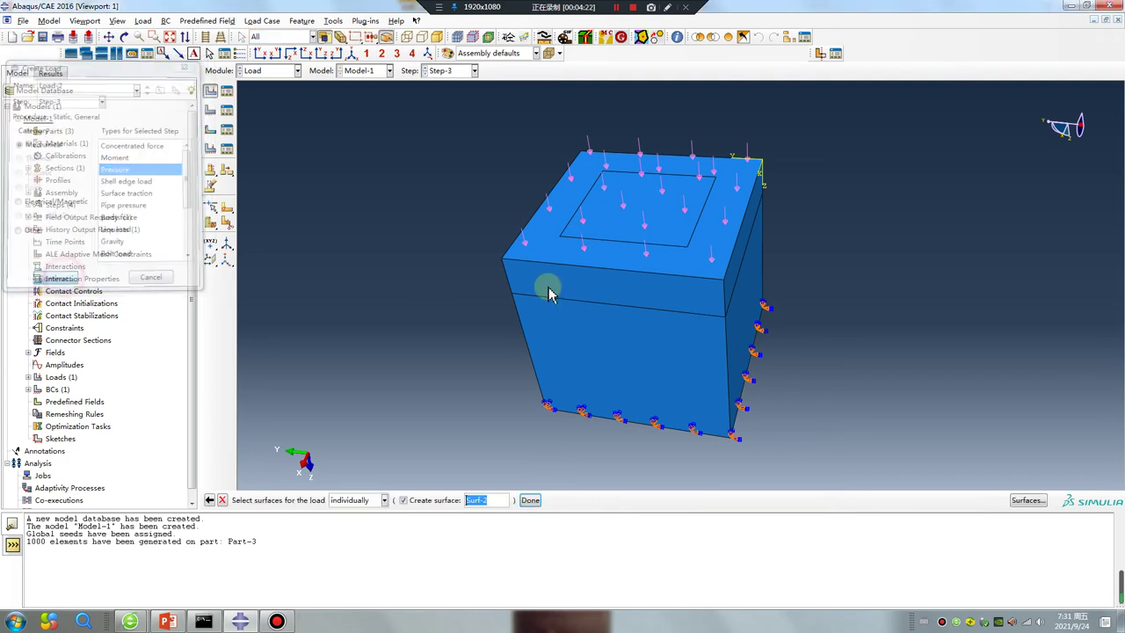
{"action": "left_click", "coordinate": [618, 220]}
{"action": "middle_click", "coordinate": [369, 319]}
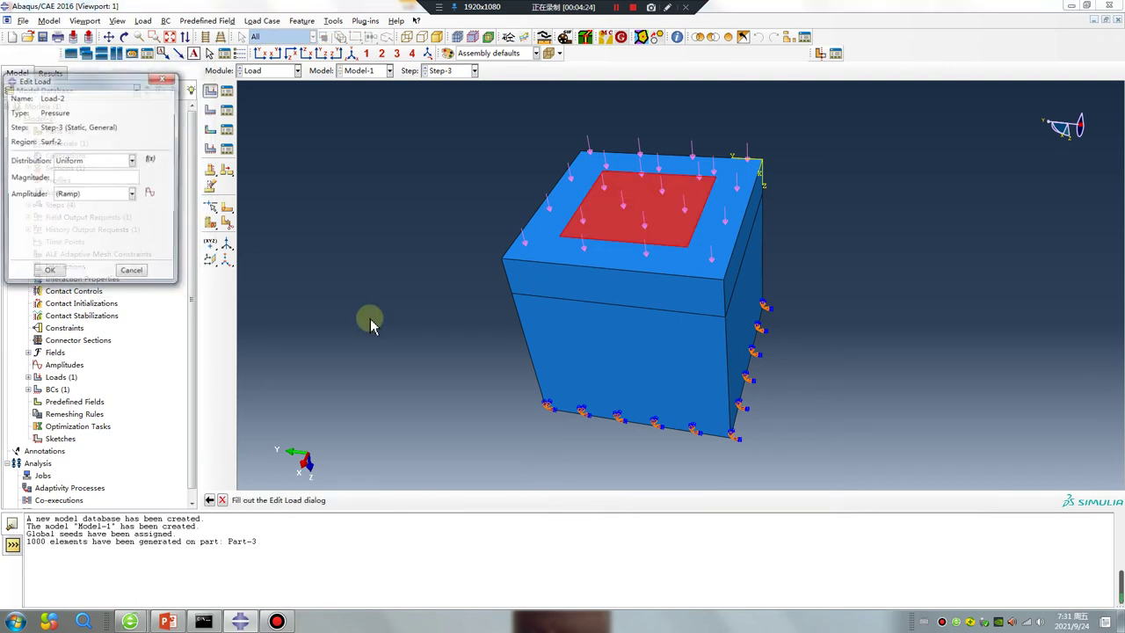
{"action": "left_click", "coordinate": [99, 180]}
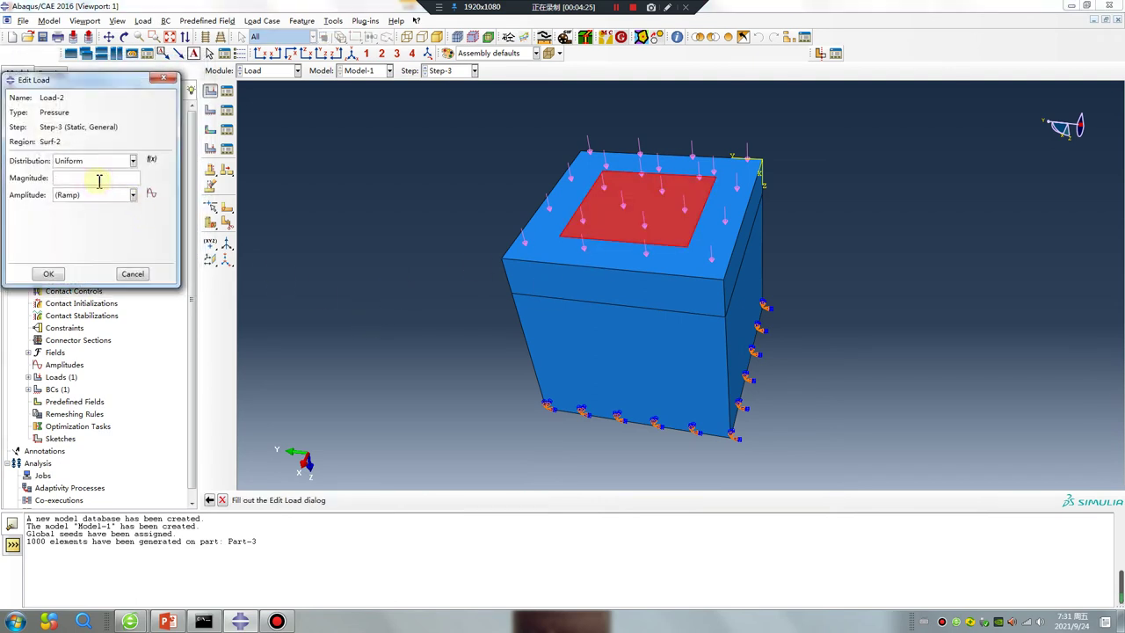
{"action": "left_click", "coordinate": [52, 275]}
{"action": "left_click", "coordinate": [268, 70]}
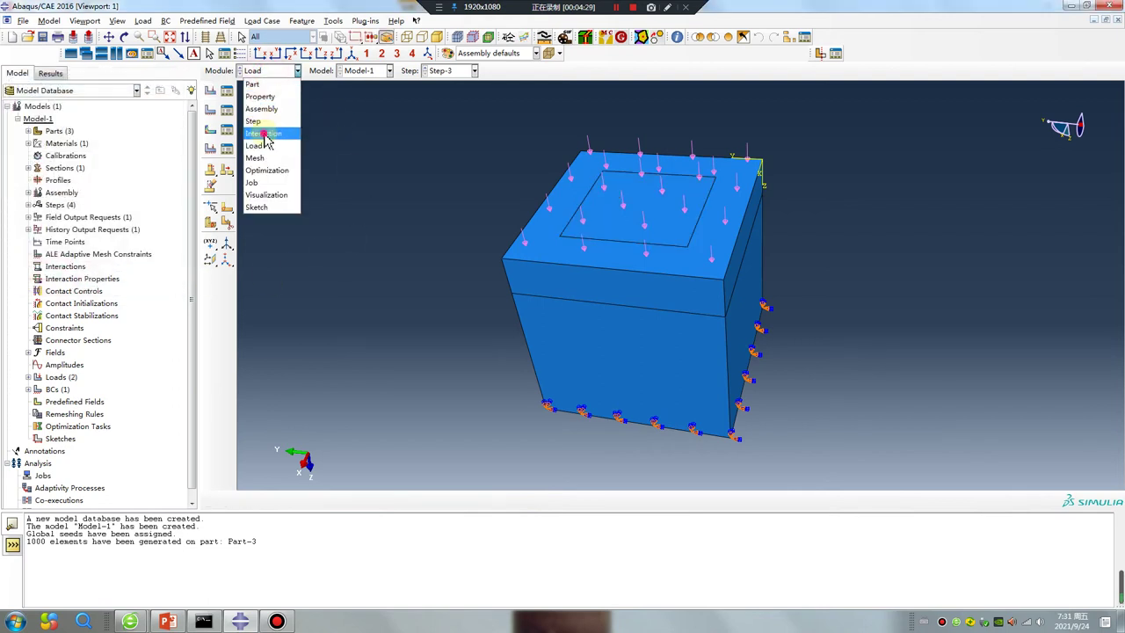
In the Interaction module, start a Model change interaction in Step-2.
{"action": "left_click", "coordinate": [265, 135]}
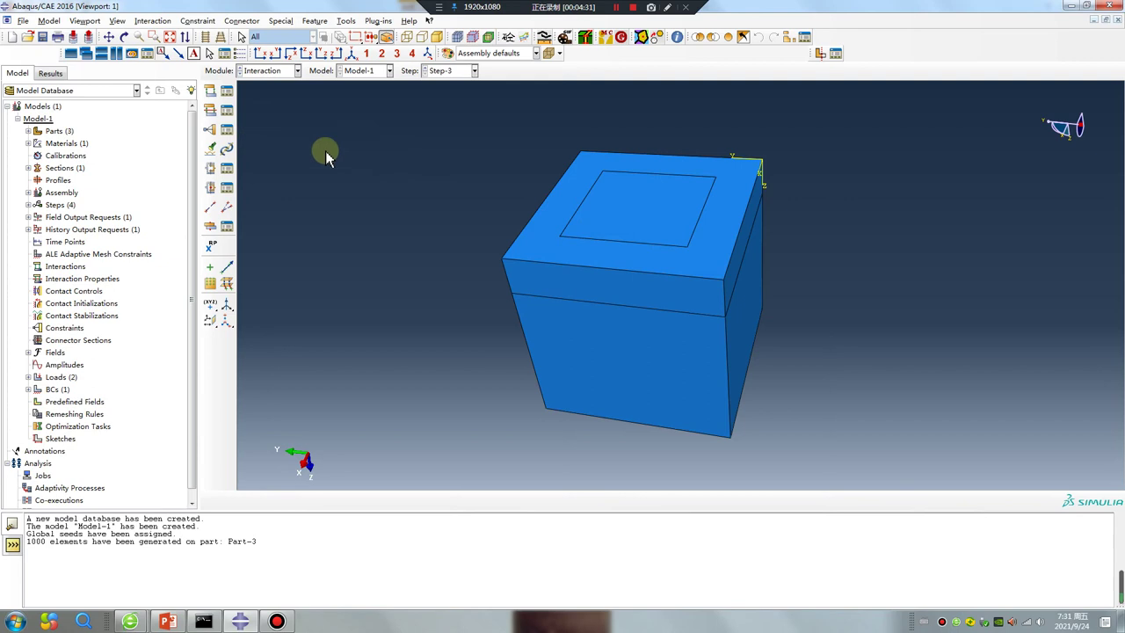
{"action": "left_click", "coordinate": [211, 92]}
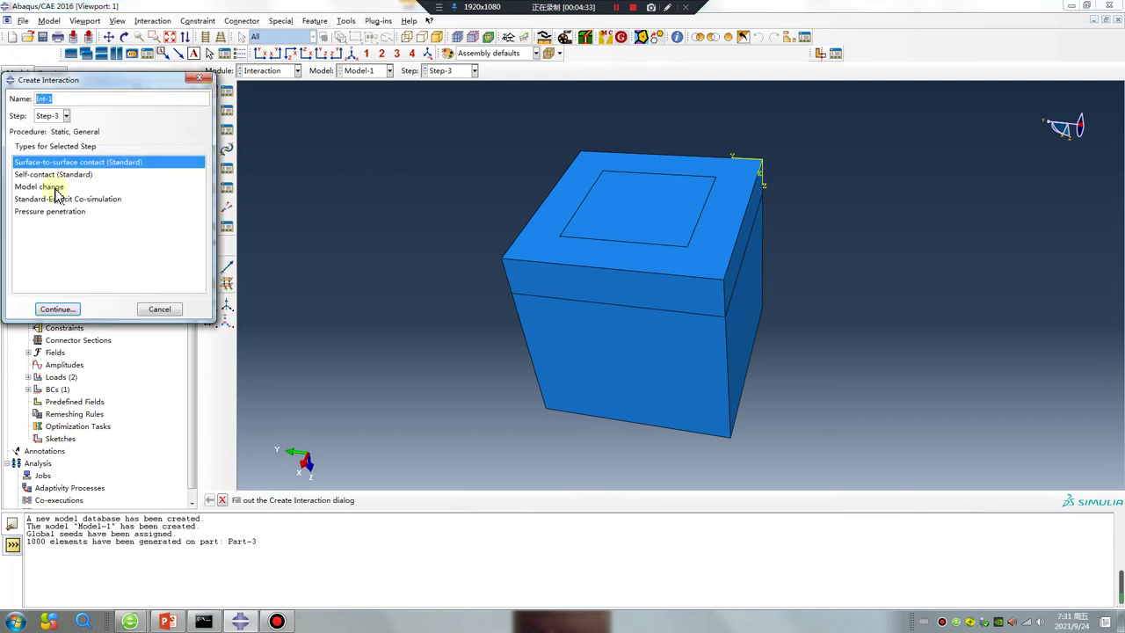
{"action": "left_click", "coordinate": [53, 115]}
{"action": "left_click", "coordinate": [46, 142]}
{"action": "left_click", "coordinate": [62, 116]}
{"action": "left_click", "coordinate": [61, 154]}
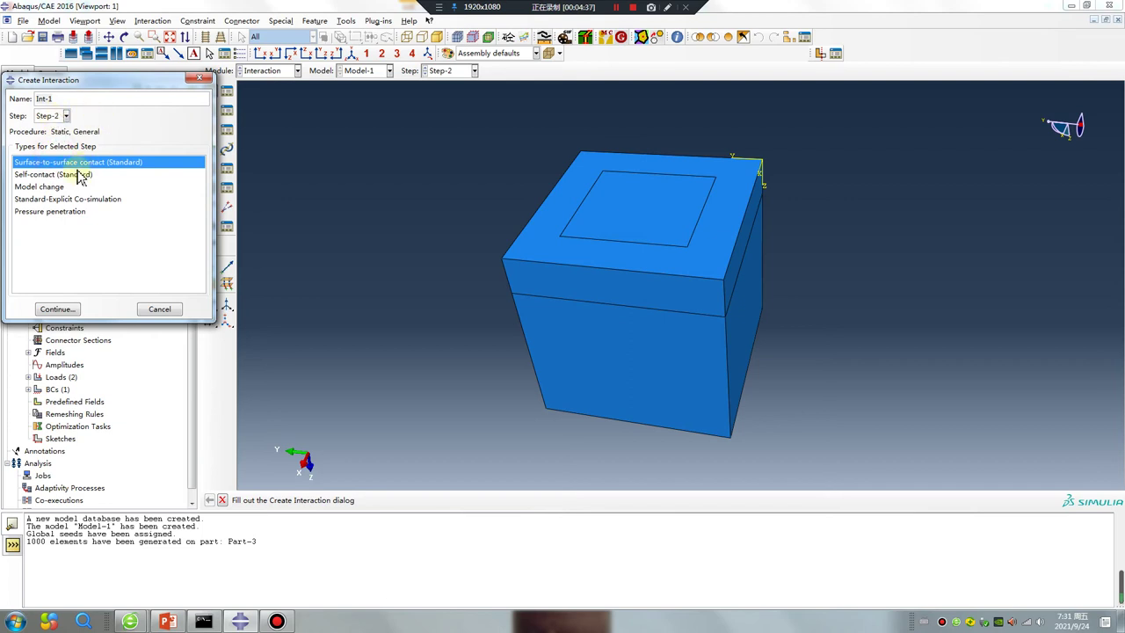
{"action": "left_click", "coordinate": [57, 187]}
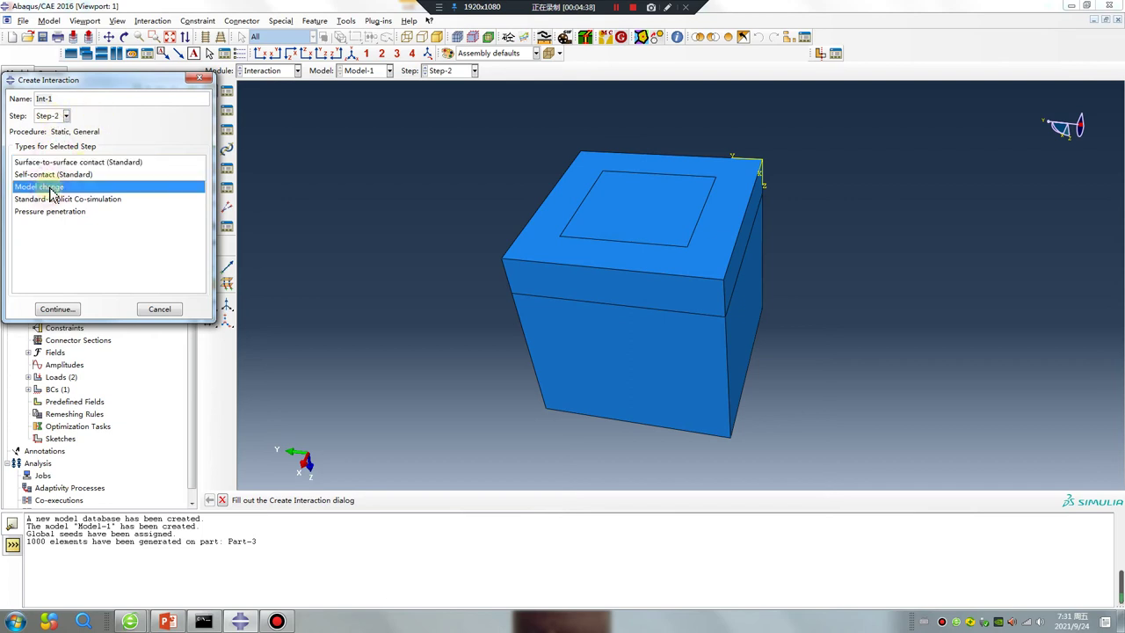
{"action": "left_click", "coordinate": [71, 307]}
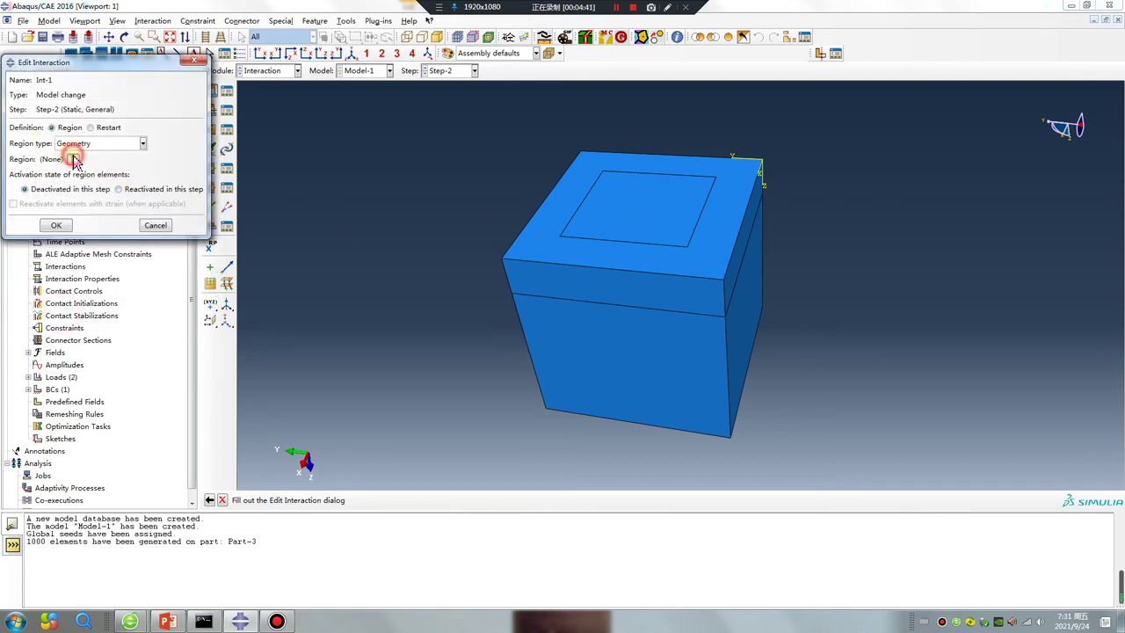
Select the inner block (Set-2) to deactivate in Step-2, creating Int-1, and open the Interaction Manager.
{"action": "left_click", "coordinate": [70, 157]}
{"action": "left_click", "coordinate": [615, 222]}
{"action": "middle_click", "coordinate": [427, 326]}
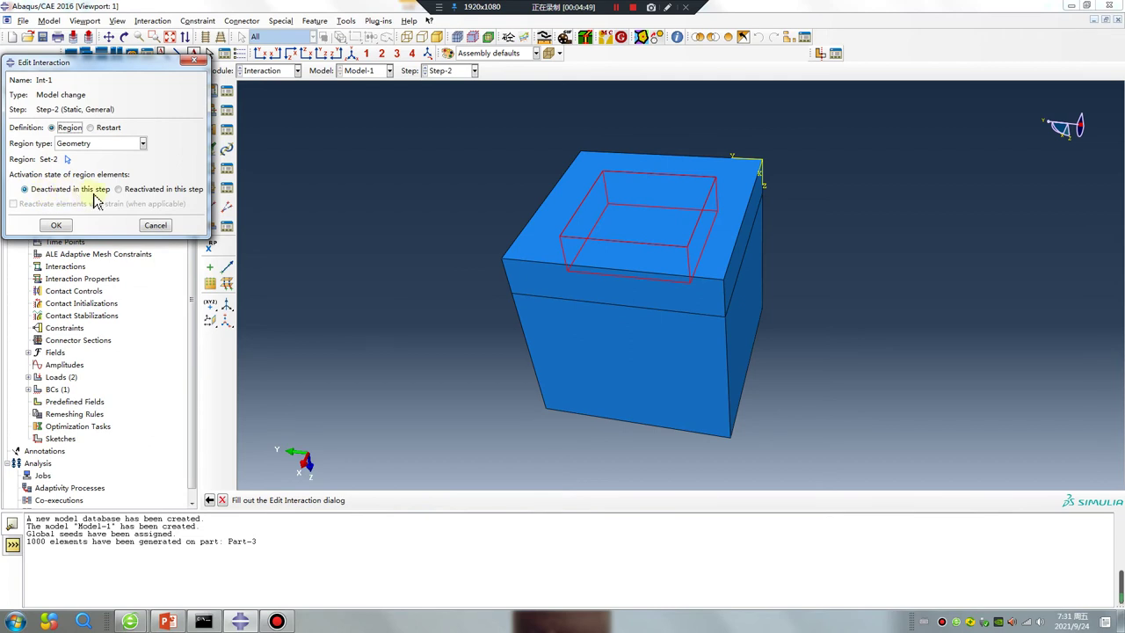
{"action": "left_click", "coordinate": [69, 226]}
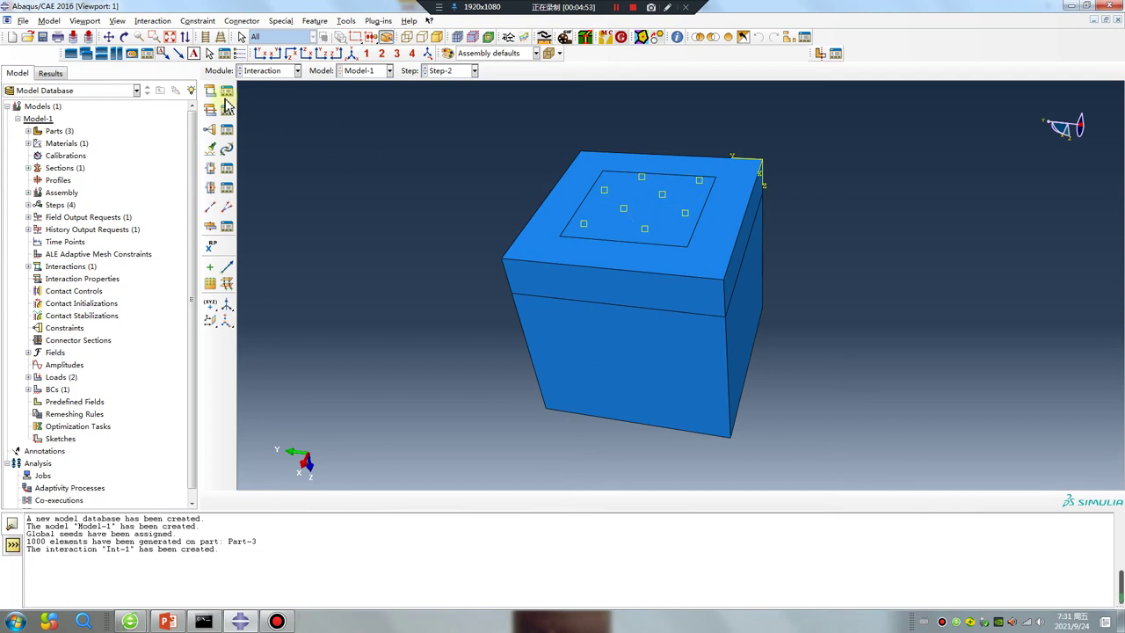
{"action": "left_click", "coordinate": [227, 93]}
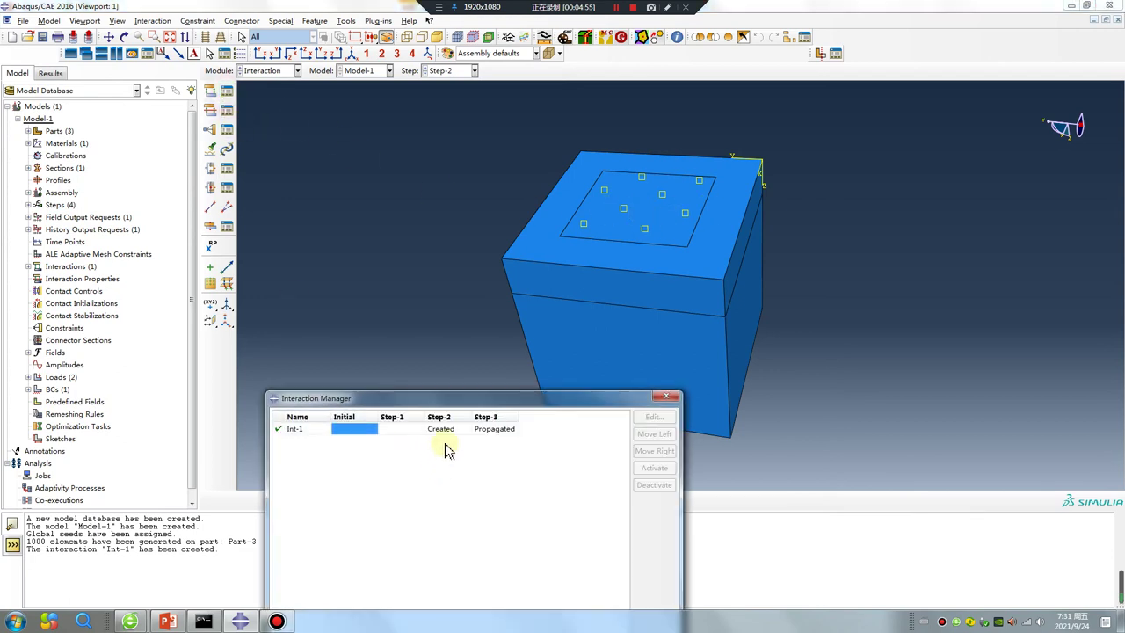
Change Int-1's Step-3 entry to Reactivated in this step, then close the Interaction Manager.
{"action": "left_click", "coordinate": [496, 429]}
{"action": "double_click", "coordinate": [496, 429]}
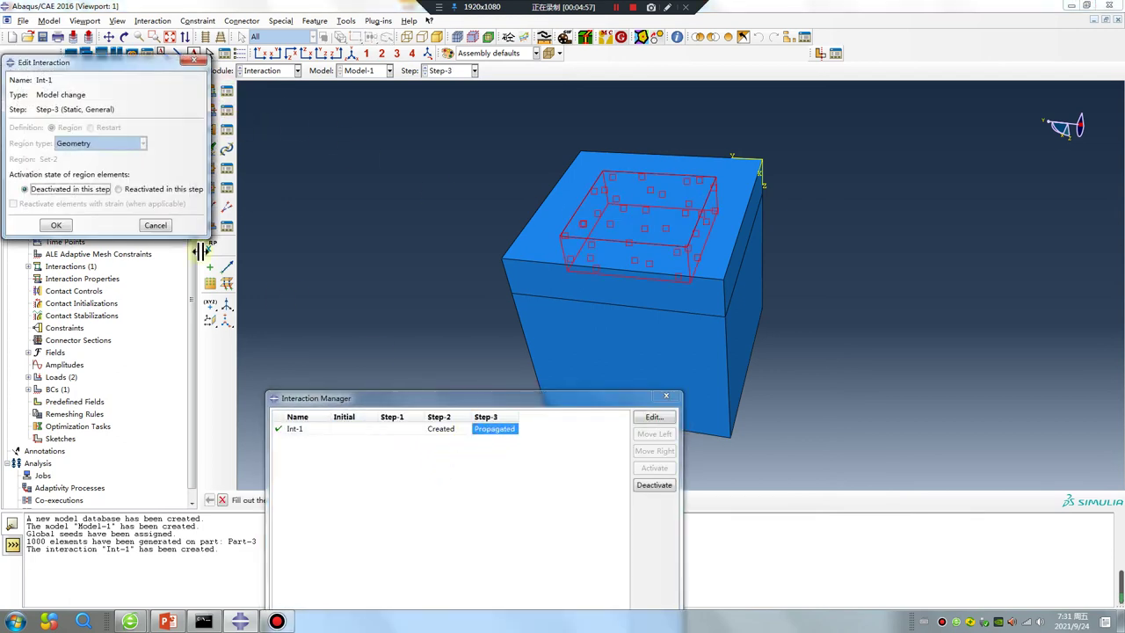
{"action": "left_click", "coordinate": [120, 189]}
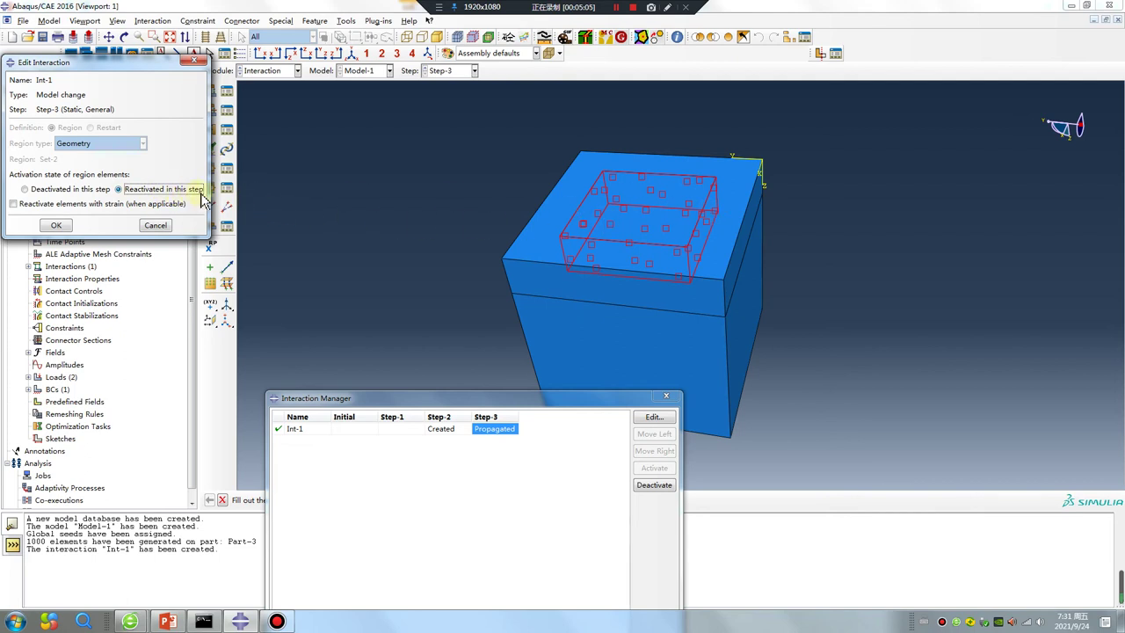
{"action": "left_click", "coordinate": [57, 226]}
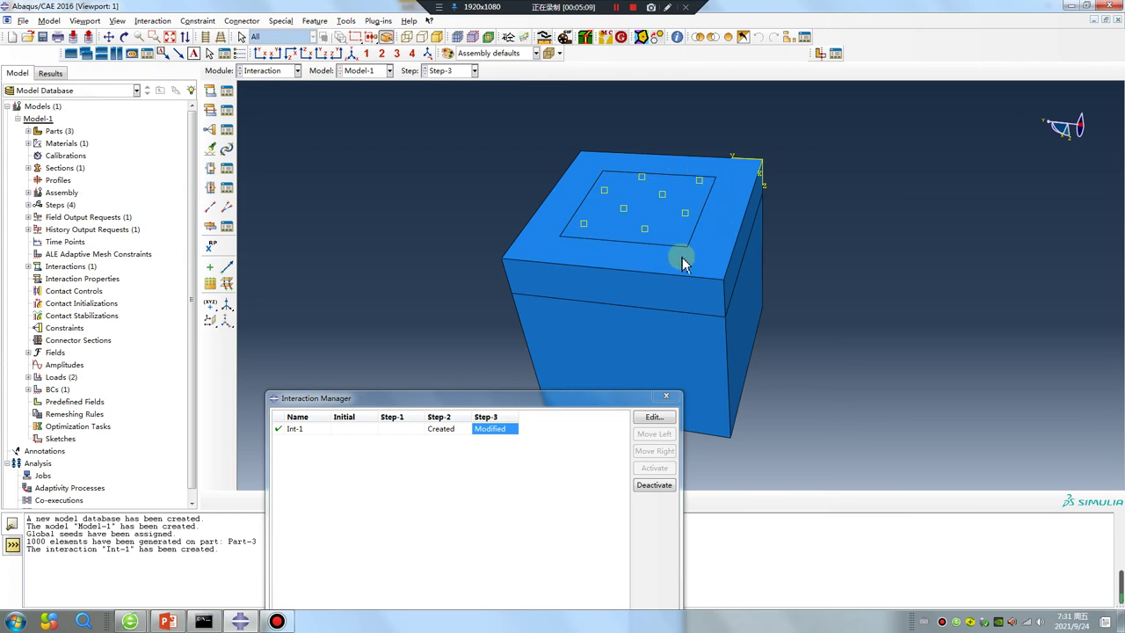
{"action": "left_click", "coordinate": [666, 395]}
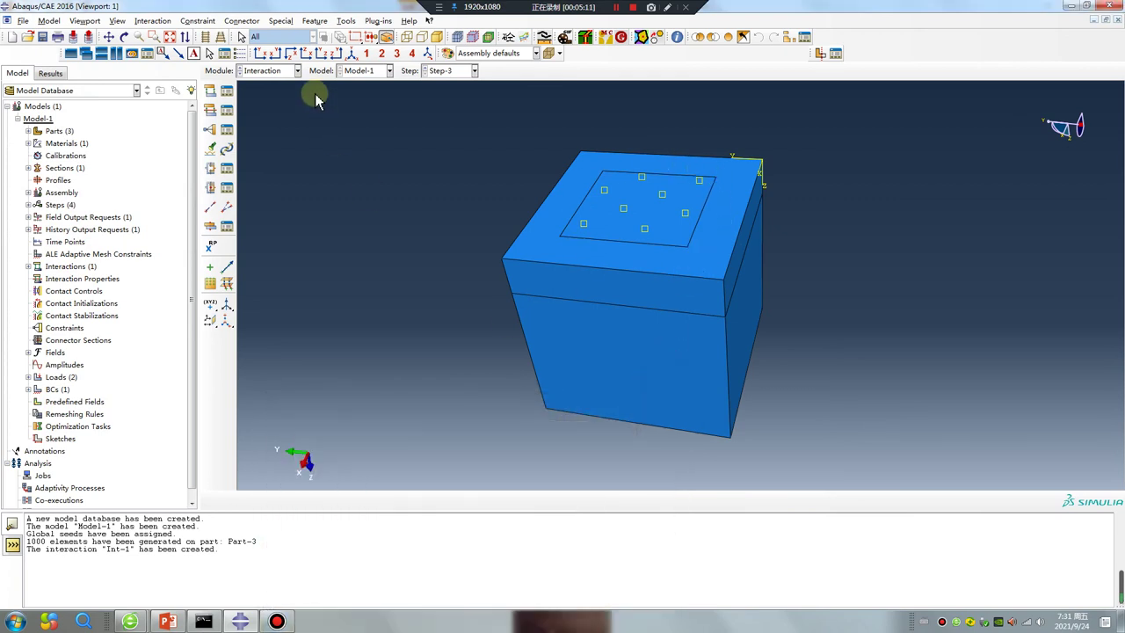
{"action": "left_click", "coordinate": [278, 72]}
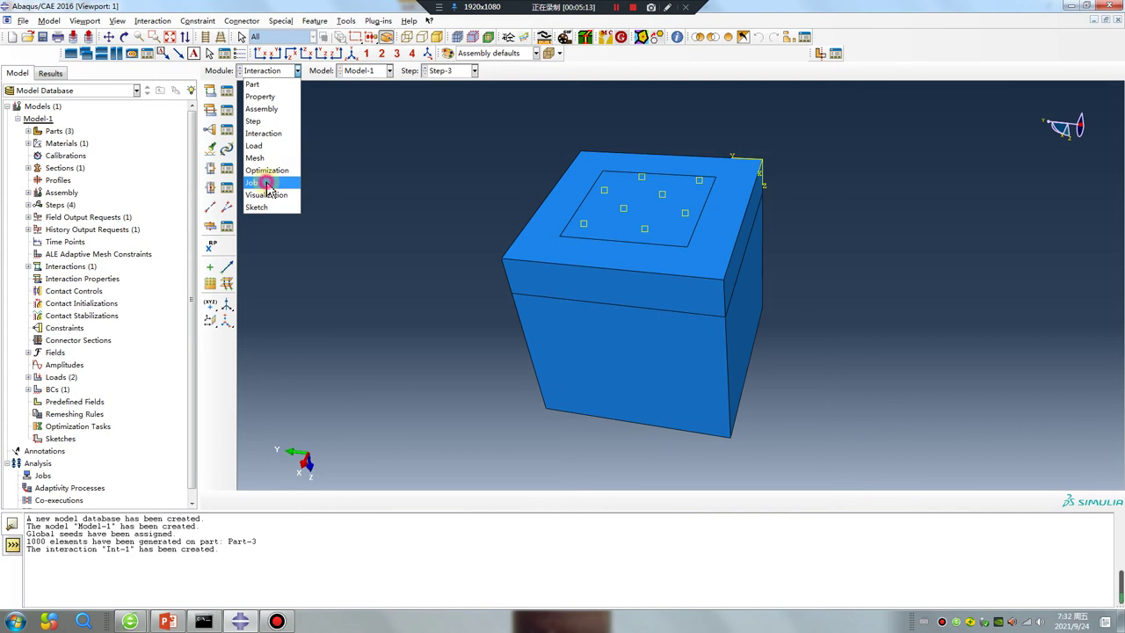
In the Job module, create Job-1 set to use multiple processors (2).
{"action": "left_click", "coordinate": [267, 183]}
{"action": "left_click", "coordinate": [210, 91]}
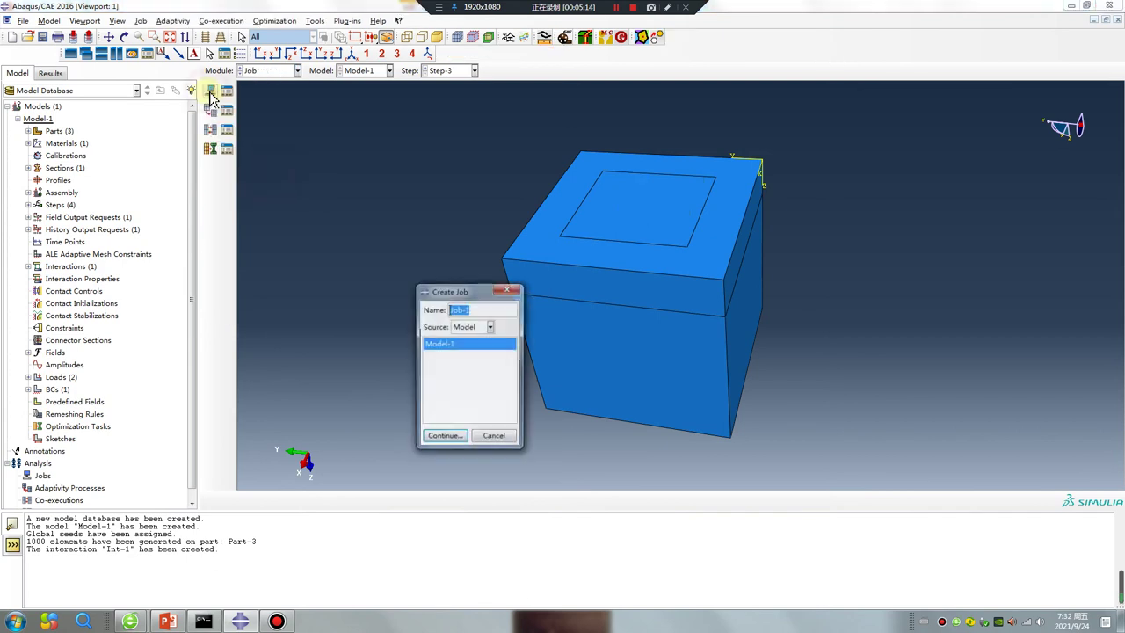
{"action": "left_click", "coordinate": [447, 438]}
{"action": "left_click", "coordinate": [393, 323]}
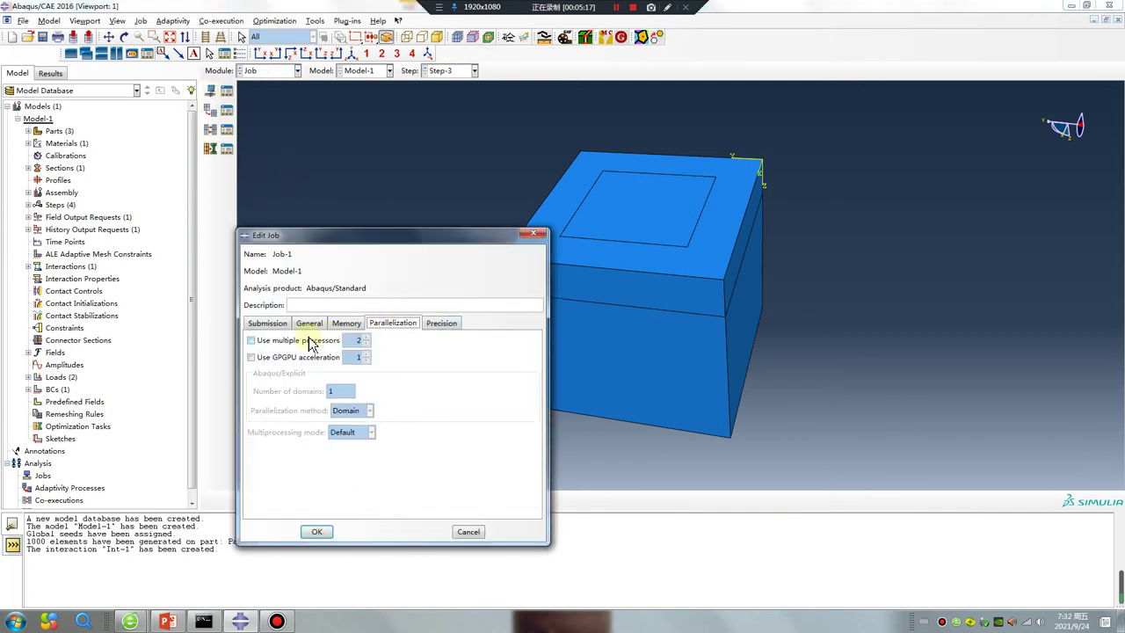
{"action": "left_click", "coordinate": [251, 340]}
{"action": "double_click", "coordinate": [349, 342]}
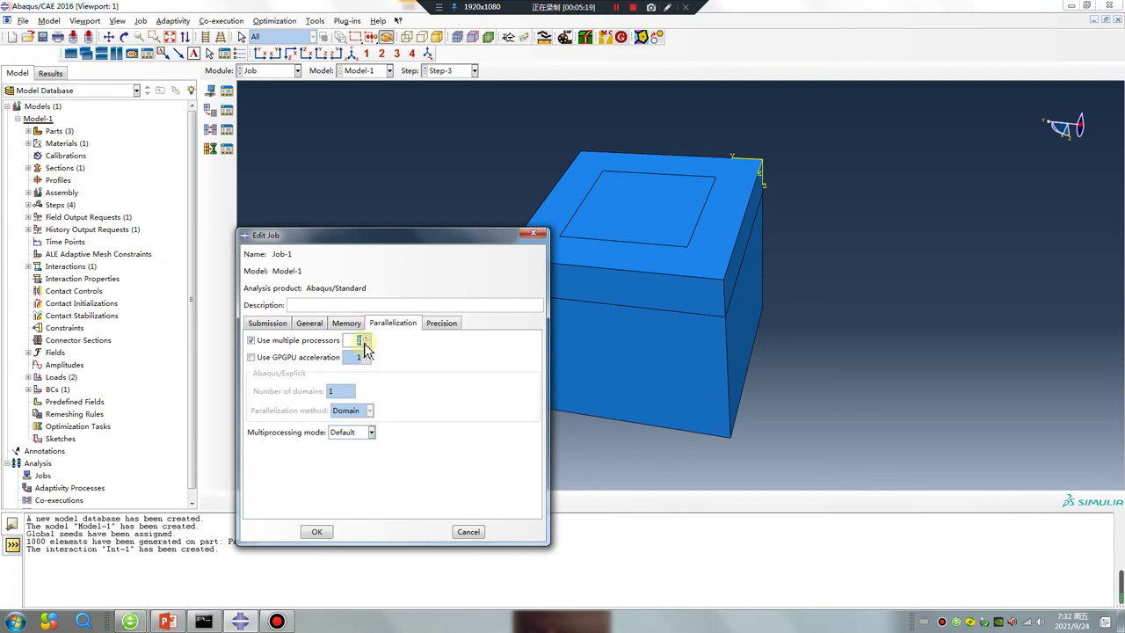
{"action": "left_click", "coordinate": [316, 532]}
Submit Job-1 from the Job Manager and view its results once complete.
{"action": "left_click", "coordinate": [227, 91]}
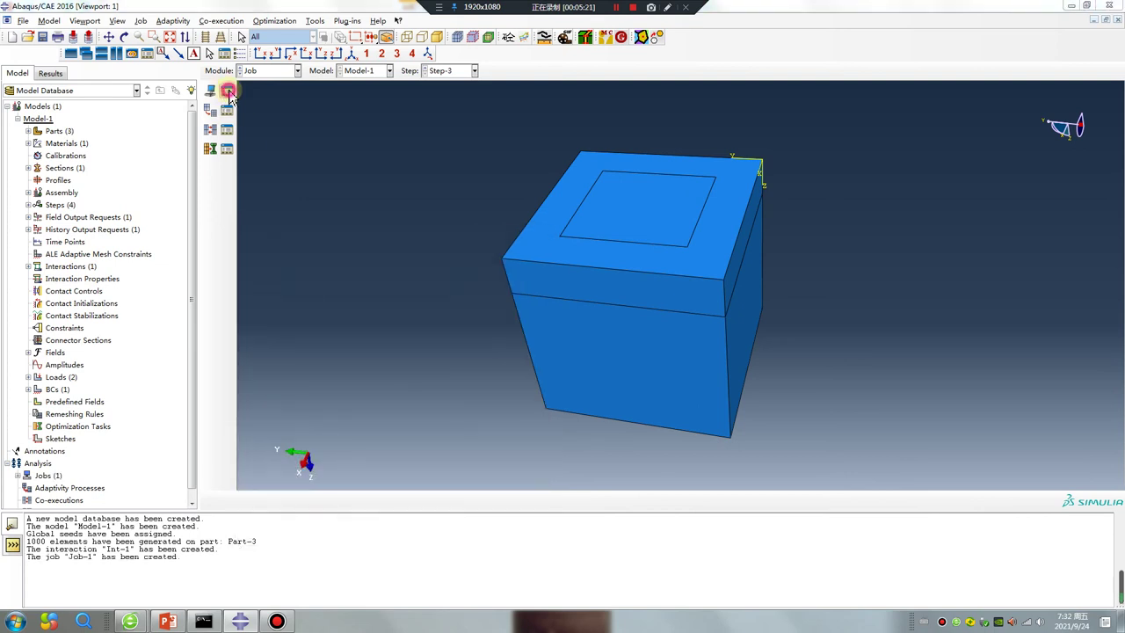
{"action": "left_click", "coordinate": [393, 250]}
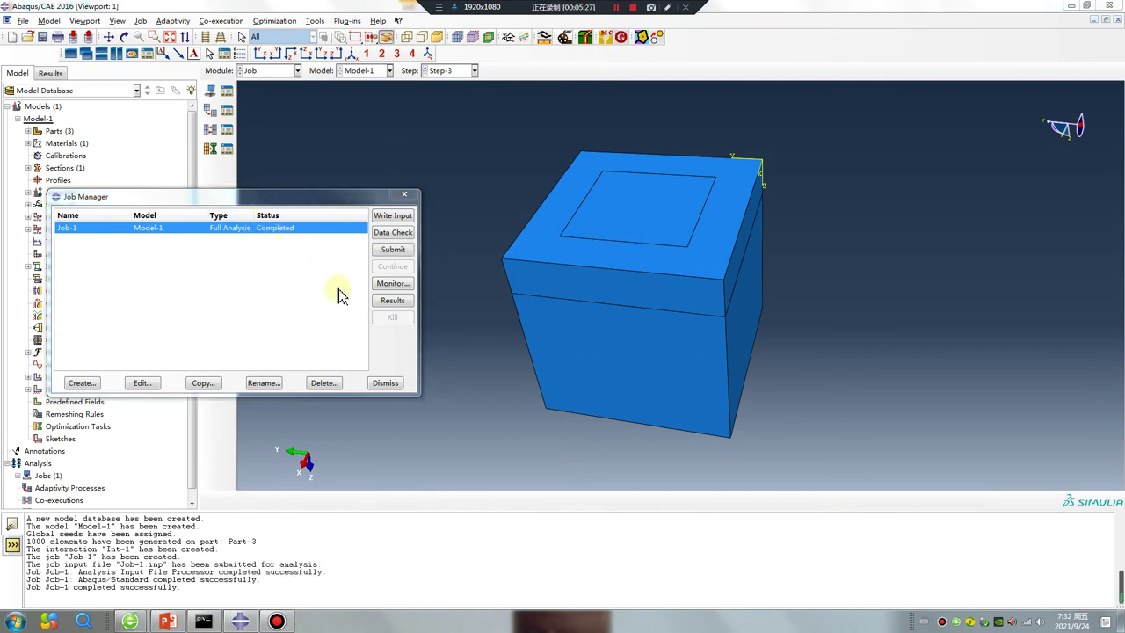
{"action": "left_click", "coordinate": [392, 300]}
Plot Mises stress contours on the deformed cube and view the Step-1 and Step-2 results.
{"action": "left_click", "coordinate": [209, 145]}
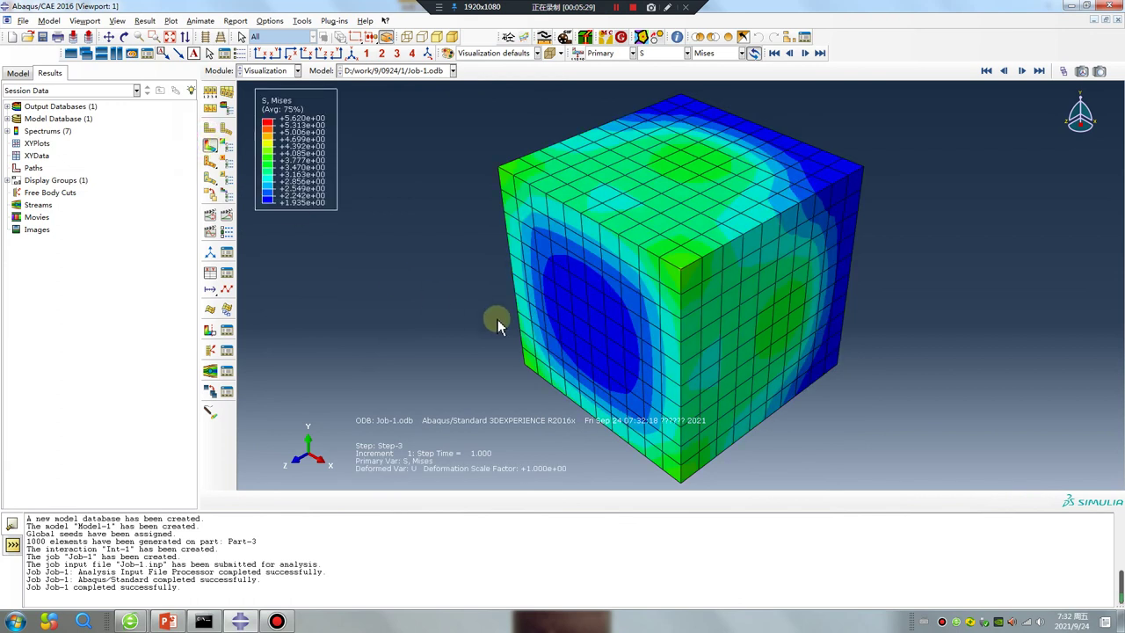
{"action": "left_click_drag", "start_coordinate": [498, 319], "coordinate": [646, 255], "text": "ctrl+alt"}
{"action": "left_click", "coordinate": [145, 21]}
{"action": "left_click", "coordinate": [163, 60]}
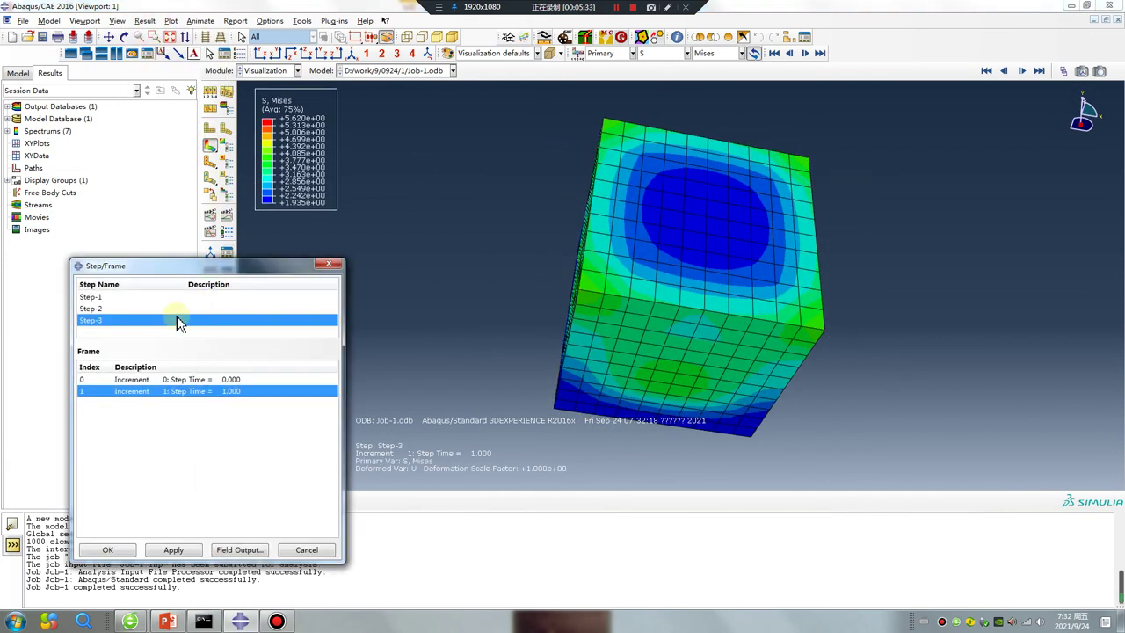
{"action": "left_click", "coordinate": [90, 297]}
{"action": "left_click", "coordinate": [176, 391]}
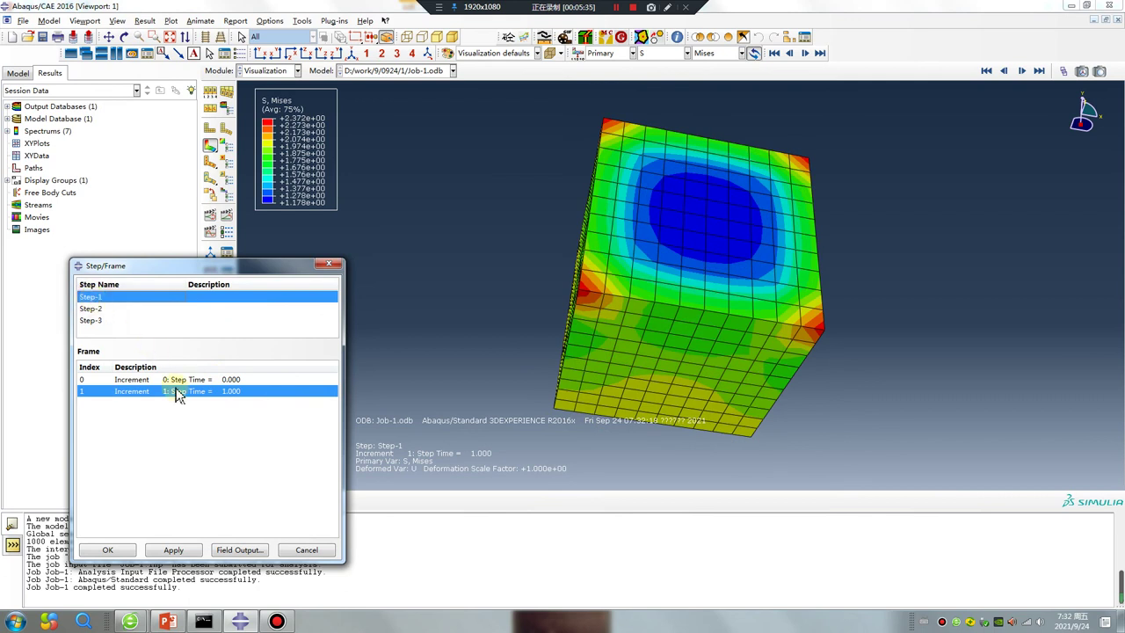
{"action": "left_click", "coordinate": [96, 309]}
Show Step-3 results at increments 0 and 1, rotating the cube to inspect its top.
{"action": "left_click_drag", "start_coordinate": [772, 294], "coordinate": [669, 209], "text": "ctrl+alt"}
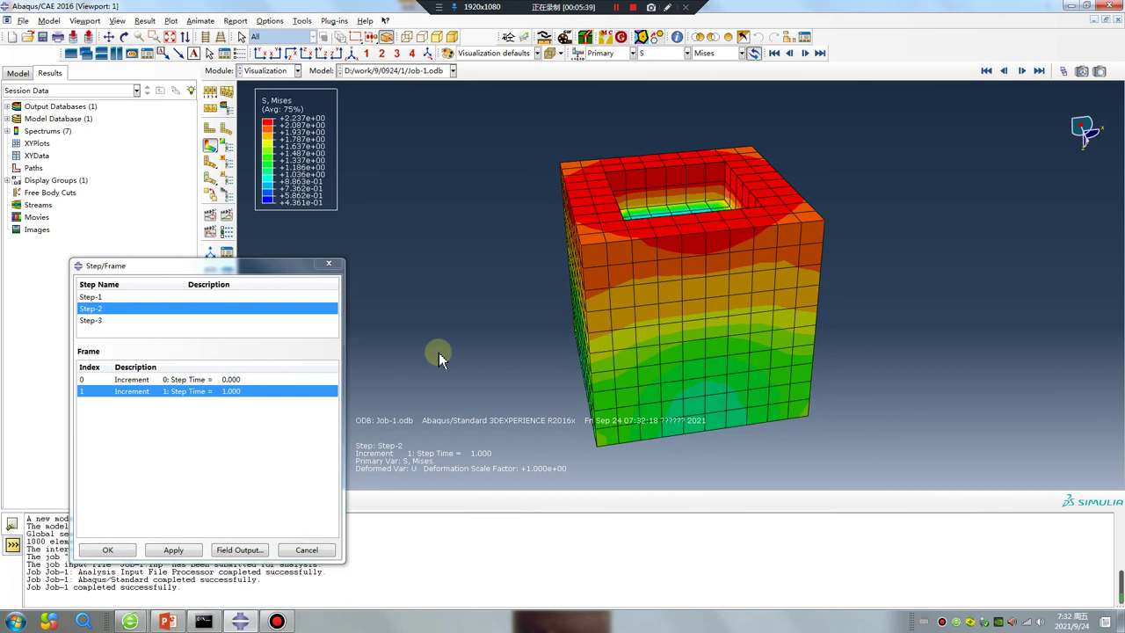
{"action": "left_click", "coordinate": [97, 321]}
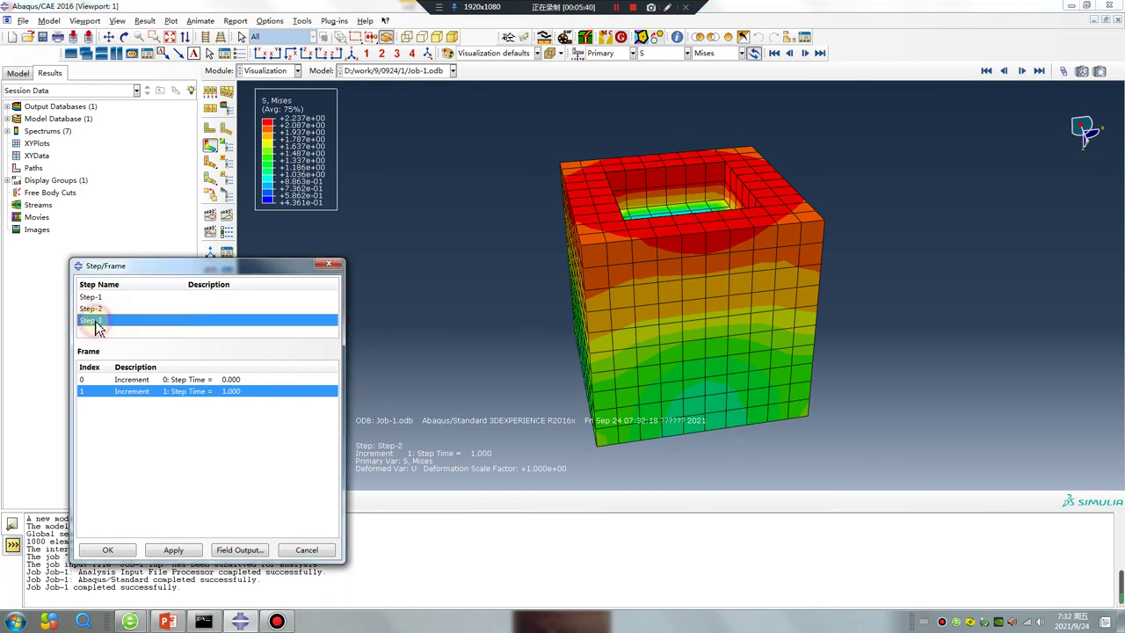
{"action": "left_click", "coordinate": [180, 380]}
{"action": "left_click", "coordinate": [225, 391]}
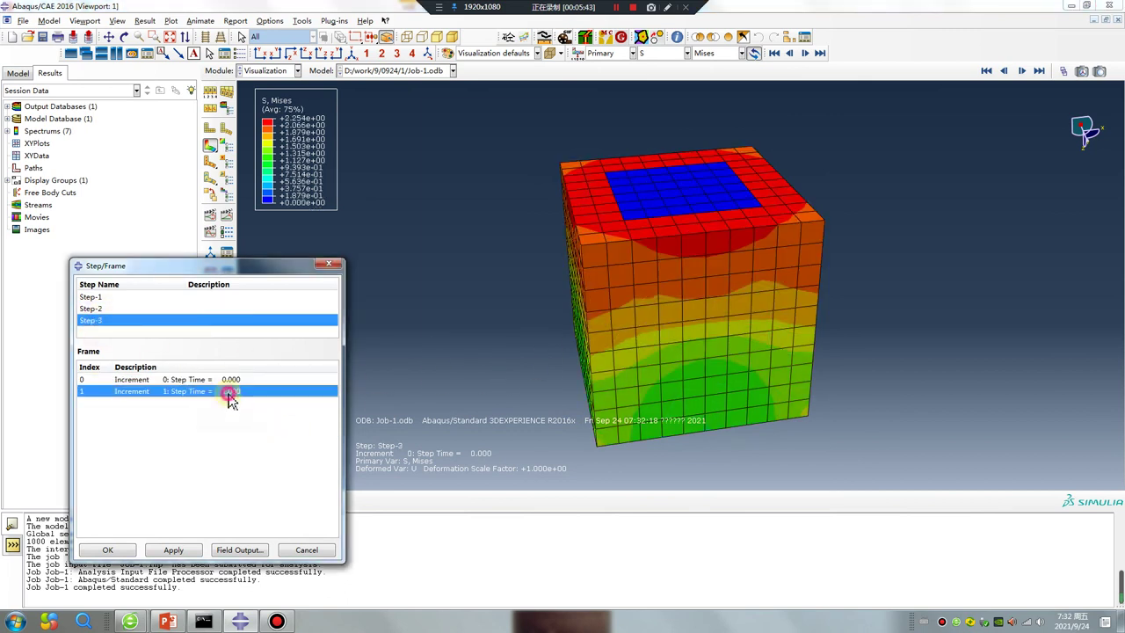
{"action": "left_click_drag", "start_coordinate": [630, 321], "coordinate": [636, 210], "text": "ctrl+alt"}
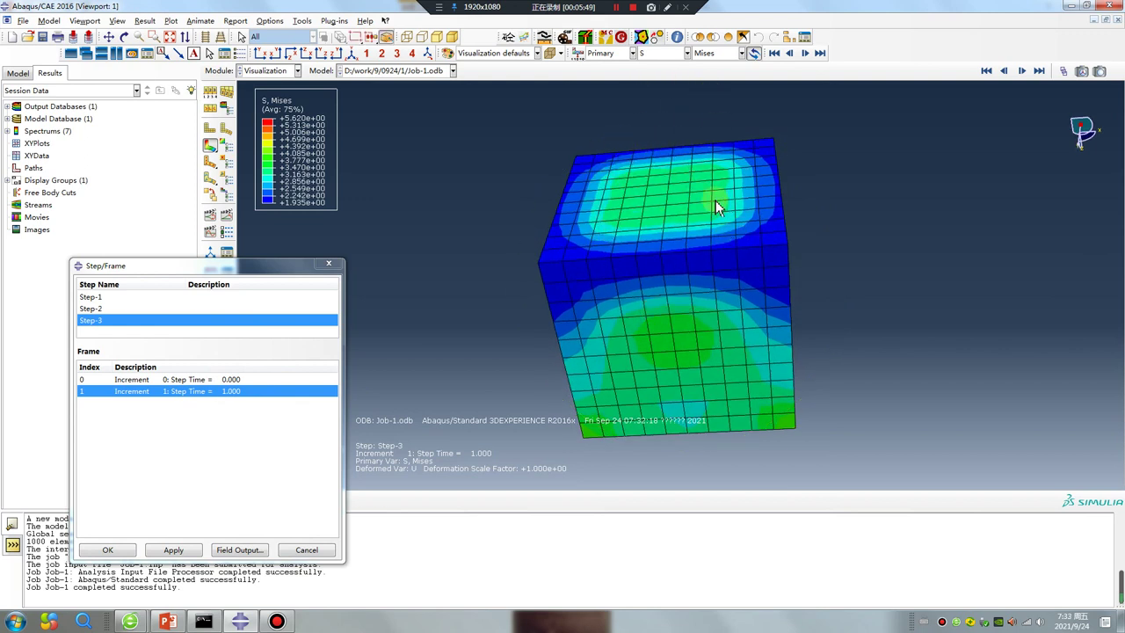
{"action": "left_click", "coordinate": [699, 93]}
{"action": "mouse_move", "coordinate": [637, 200]}
{"action": "left_mouse_down", "text": "ctrl+alt"}
{"action": "mouse_move", "coordinate": [668, 211]}
{"action": "mouse_move", "coordinate": [620, 192]}
{"action": "left_mouse_up", "text": "ctrl+alt"}
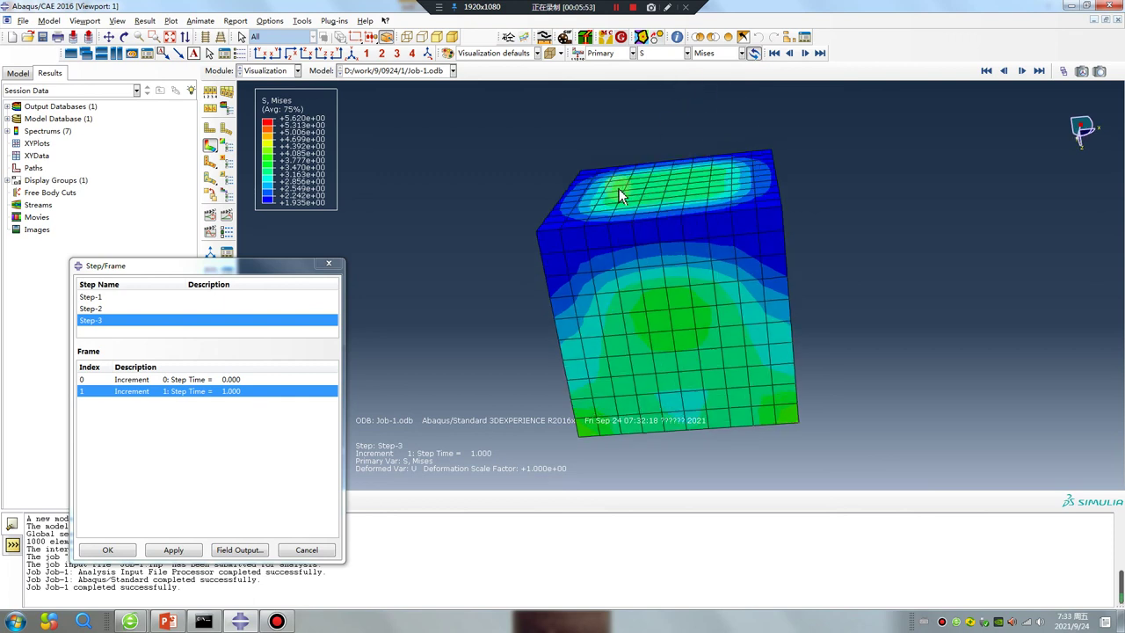
{"action": "left_click_drag", "start_coordinate": [694, 256], "coordinate": [640, 308], "text": "ctrl+alt"}
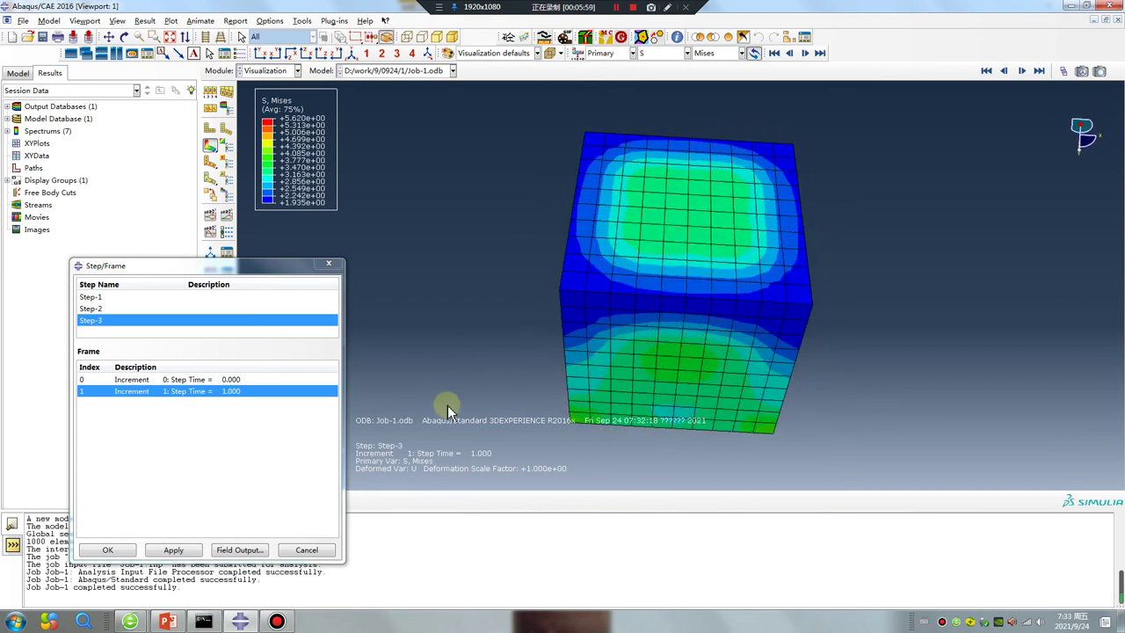
{"action": "left_click", "coordinate": [166, 621]}
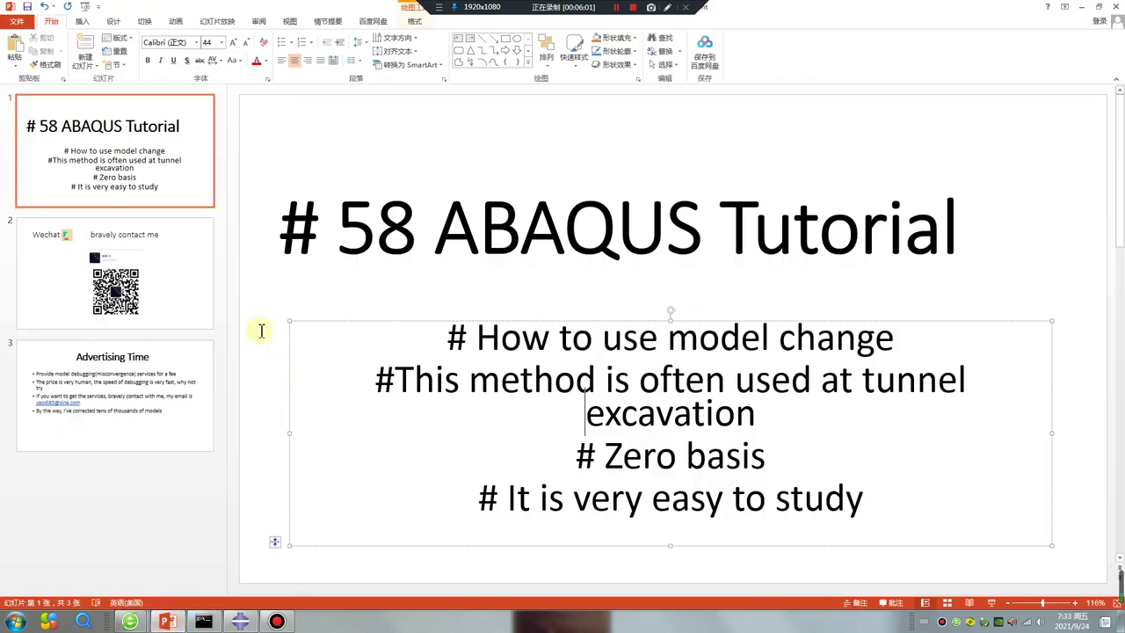
View the contact-details slide 2, then return to the # 58 ABAQUS Tutorial title slide.
{"action": "left_click", "coordinate": [176, 294]}
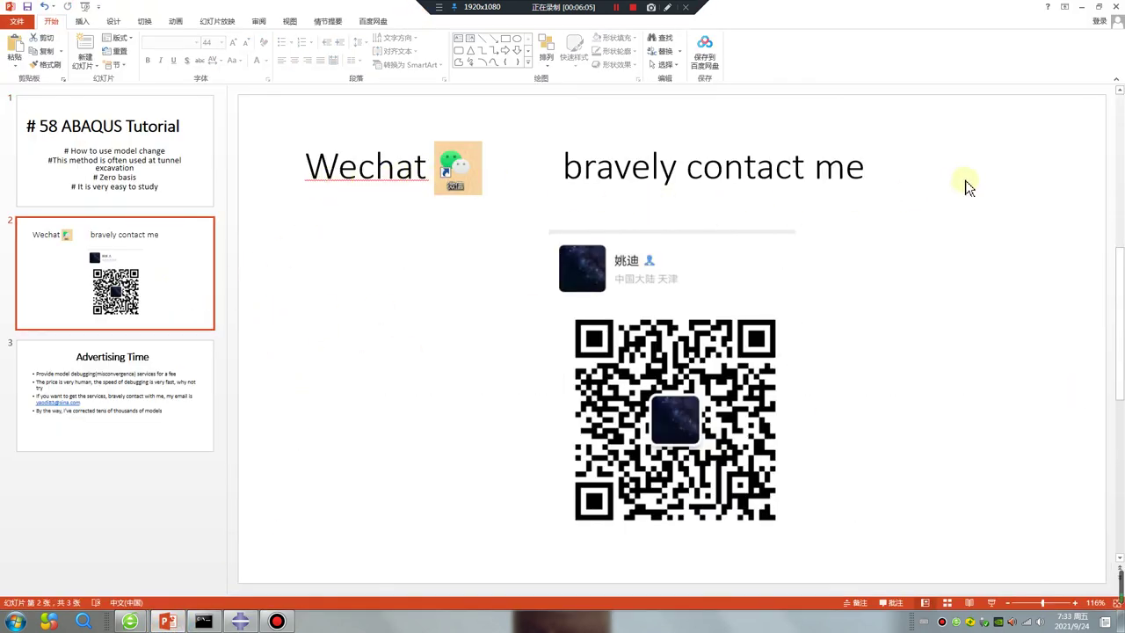
{"action": "left_click", "coordinate": [128, 195]}
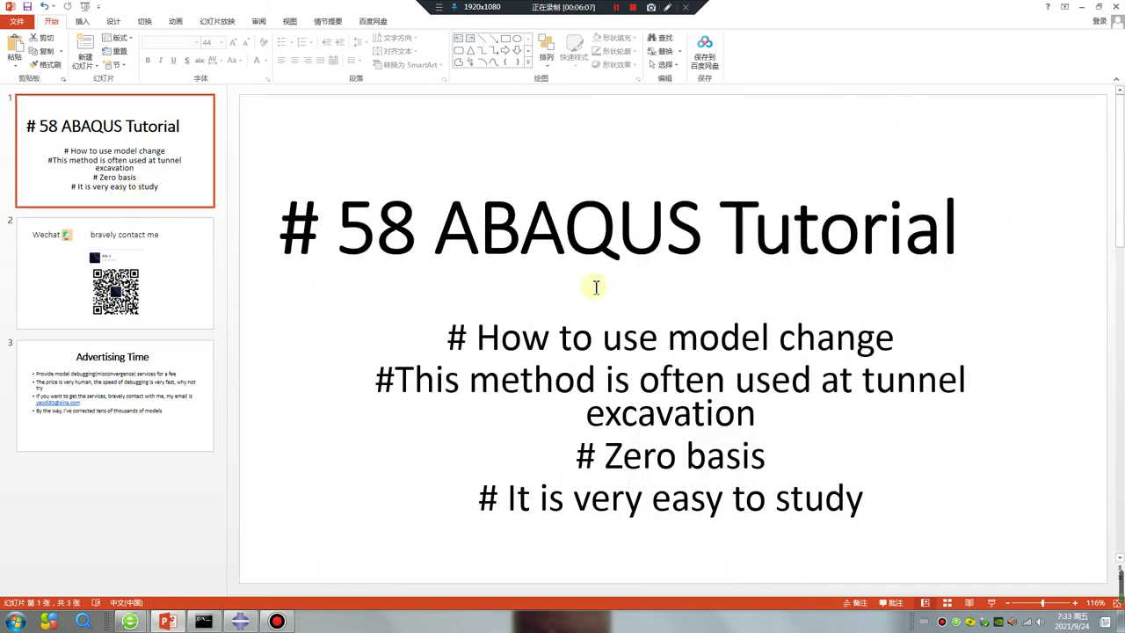